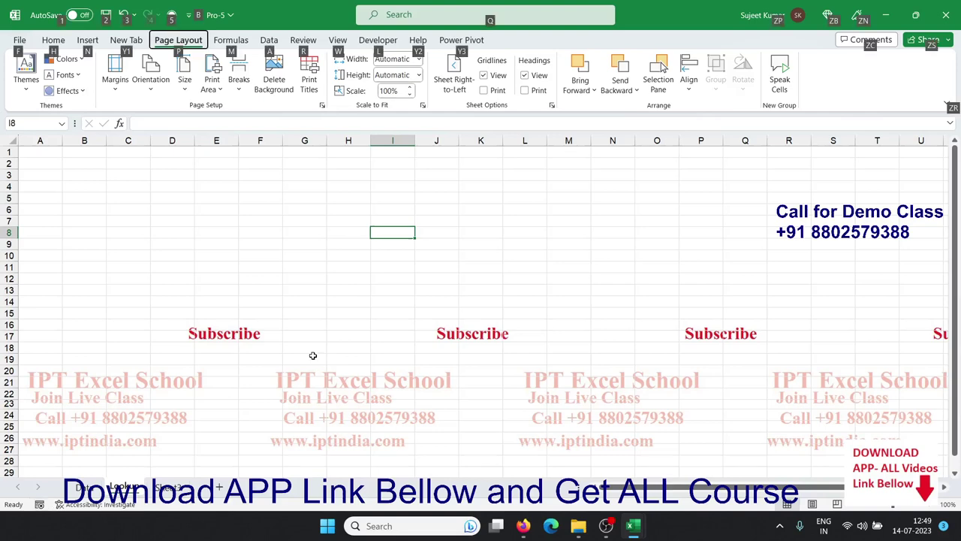
Step: Dismiss the shortcut hints, go to the Data sheet and check the sales table's extent from A1
left_click(312, 355)
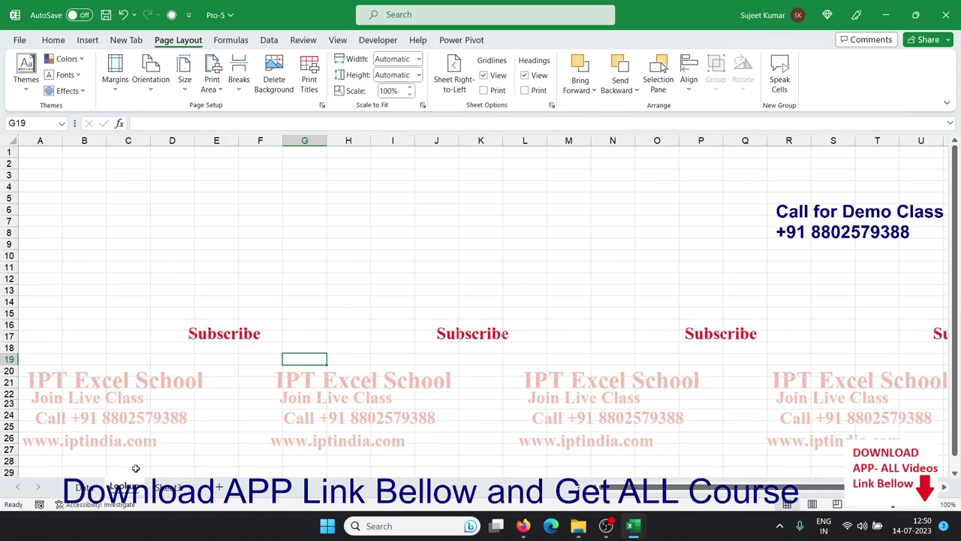
left_click(98, 490)
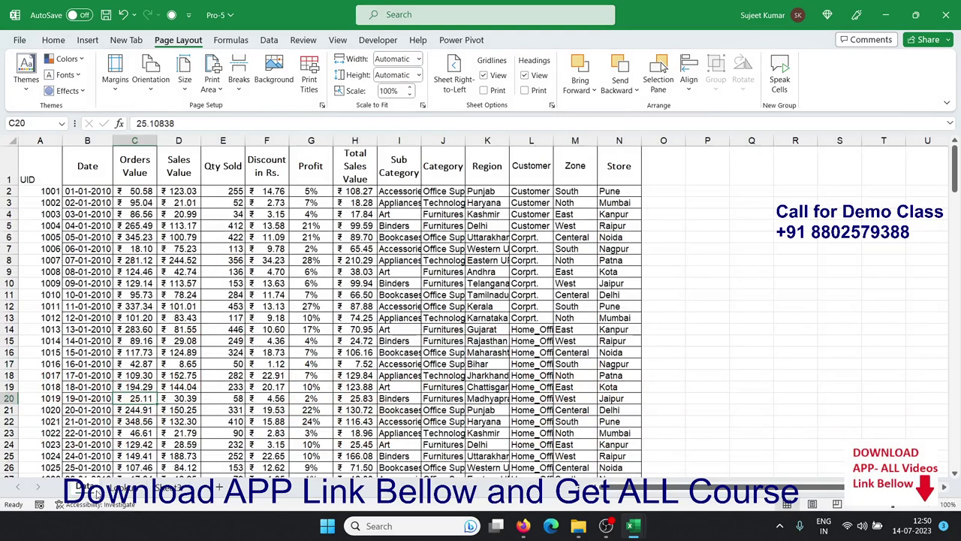
key("Up")
key("Up")
key("Up")
key("Up")
key("ctrl+Up")
key("ctrl+Home")
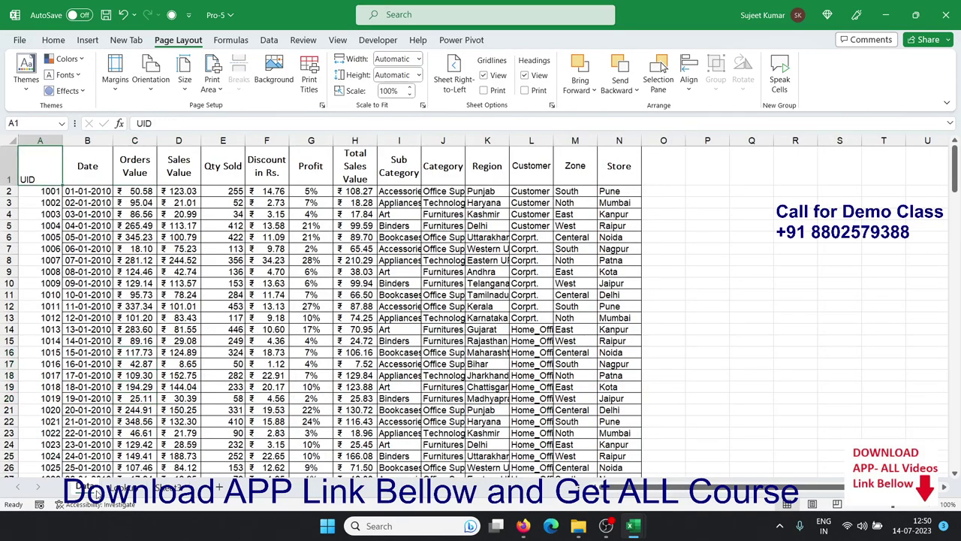
key("ctrl+Right")
key("ctrl+Down")
key("ctrl+Up")
key("ctrl+Left")
Step: Copy the header row A1:N1 (UID through Store) and return to the blank lookup sheet
key("ctrl+shift+Right")
key("ctrl+c")
key("ctrl+Page_Down")
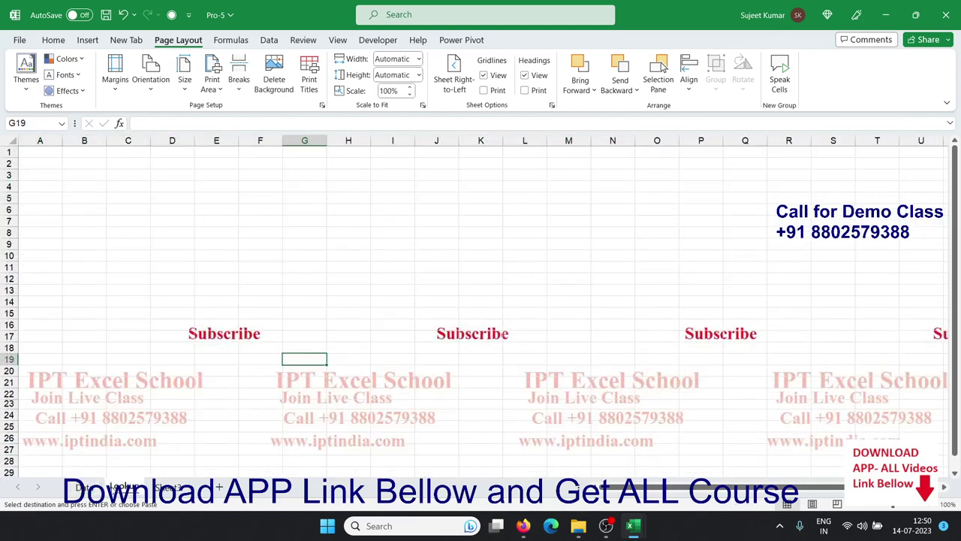
Step: Paste the Data headers into row 1 and enter UID 1101 in A2
left_click(35, 156)
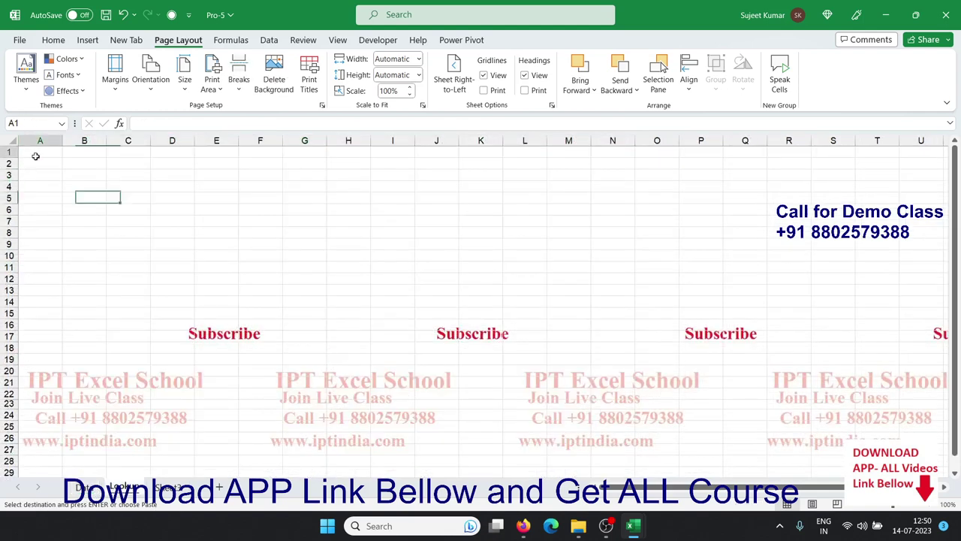
key("ctrl+v")
key("Down")
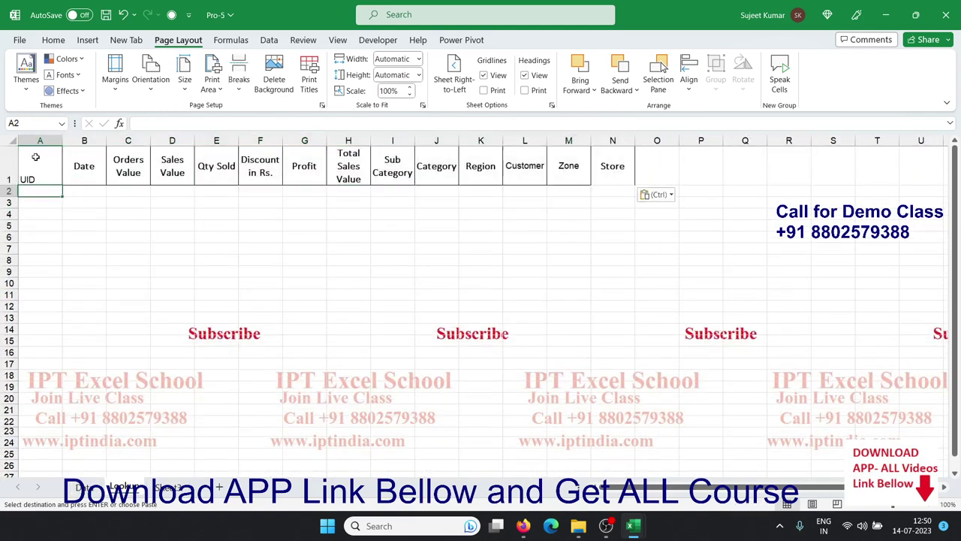
type("1")
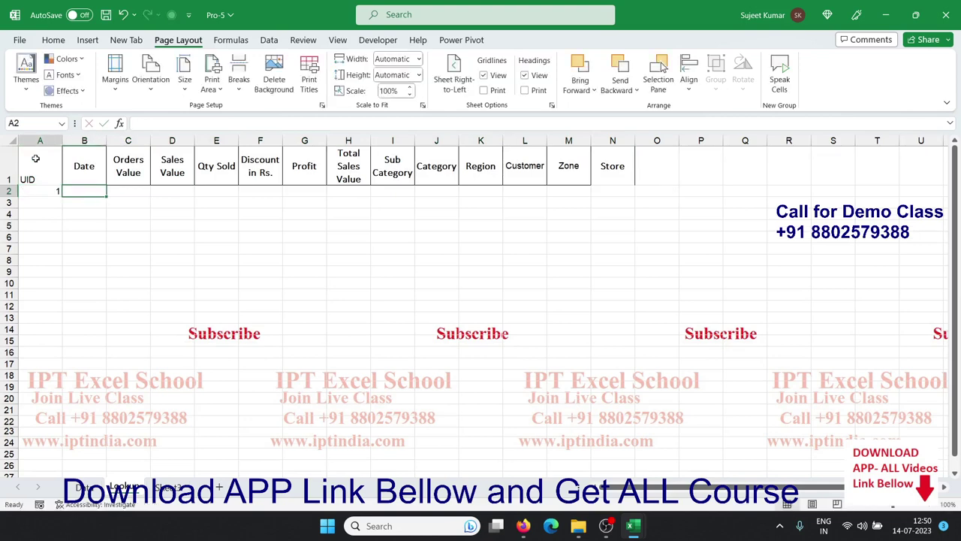
type("101")
key("Tab")
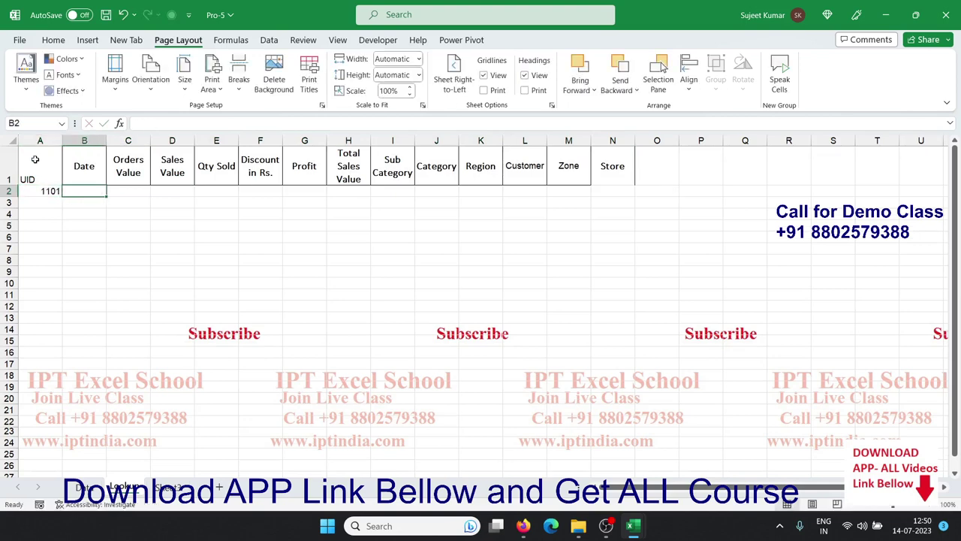
Step: In B2, enter a VLOOKUP of A2 against Data!A:N returning columns 2 through 13, exact match
type("=")
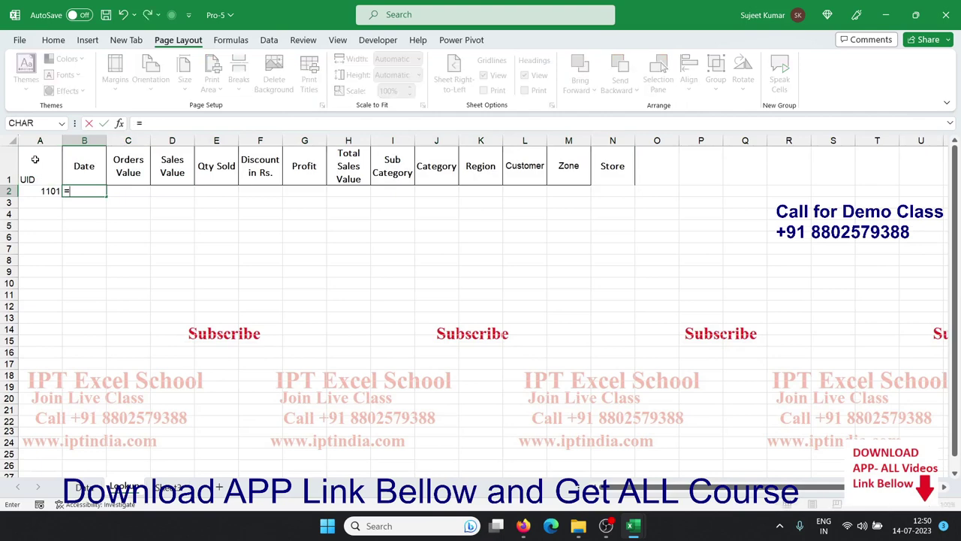
type("vl")
key("Tab")
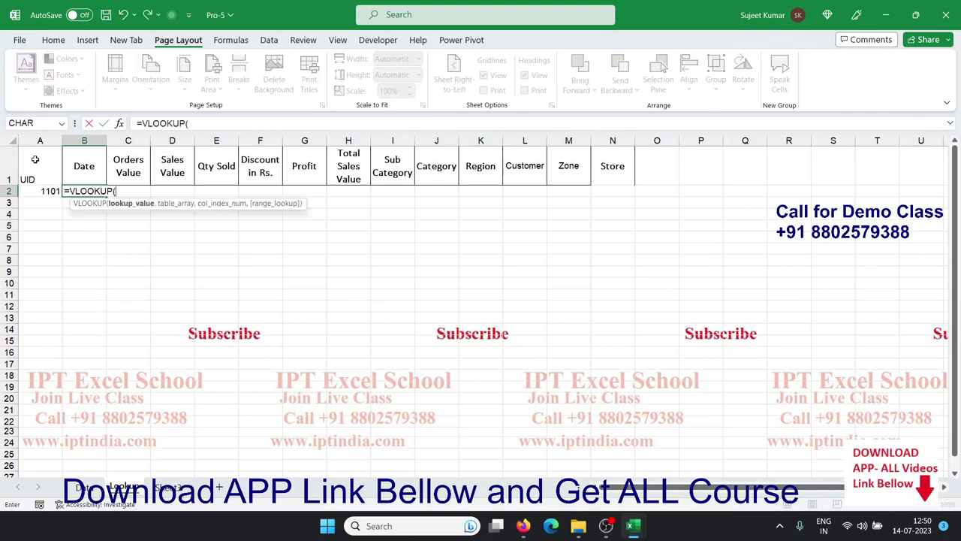
key("Left")
type(",")
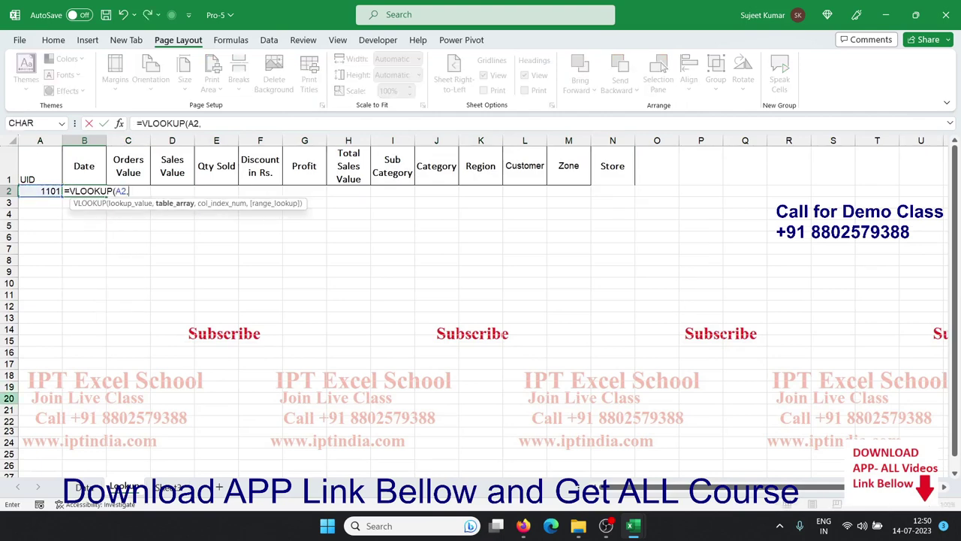
left_click(79, 487)
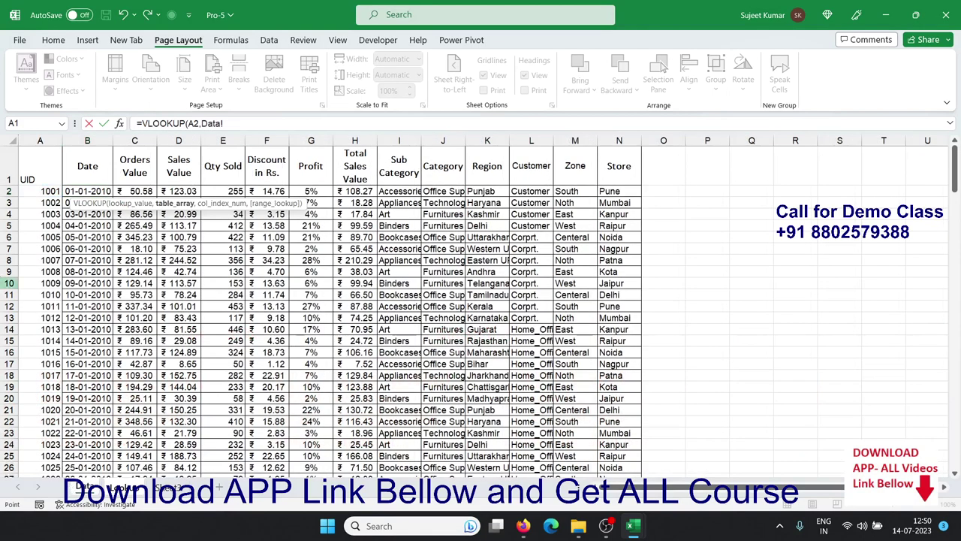
left_click_drag(41, 142, 617, 143)
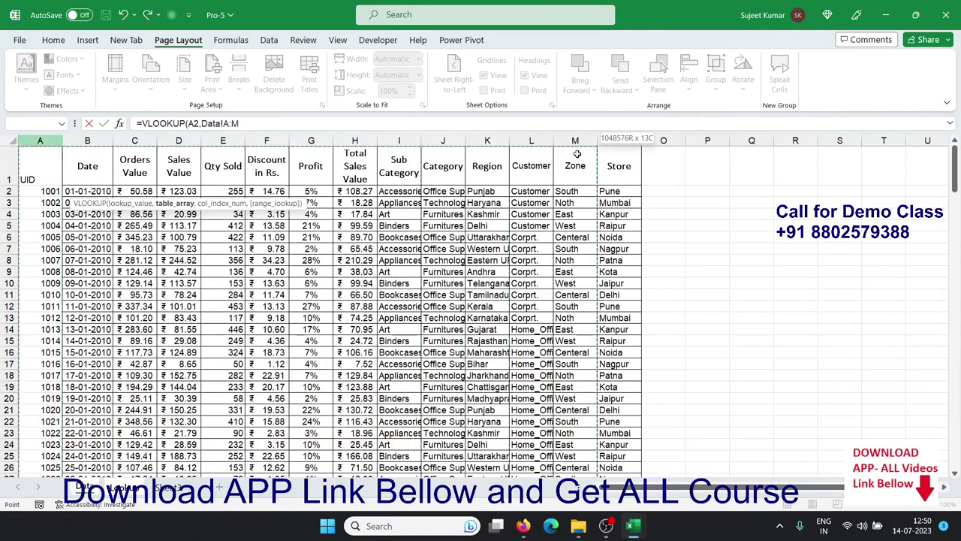
type(",")
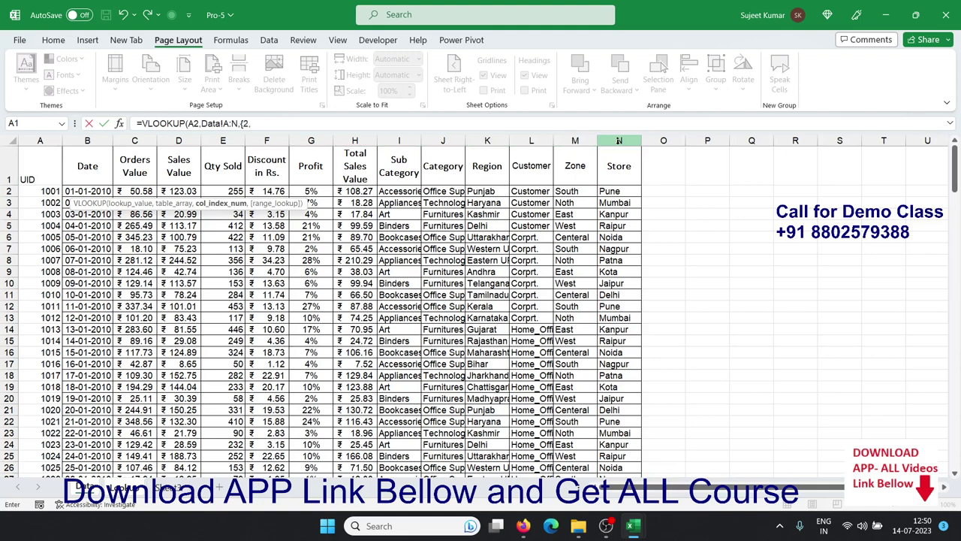
type("5,6,7,")
type("8,9,10,11,12,1")
type("3}")
type(",0)")
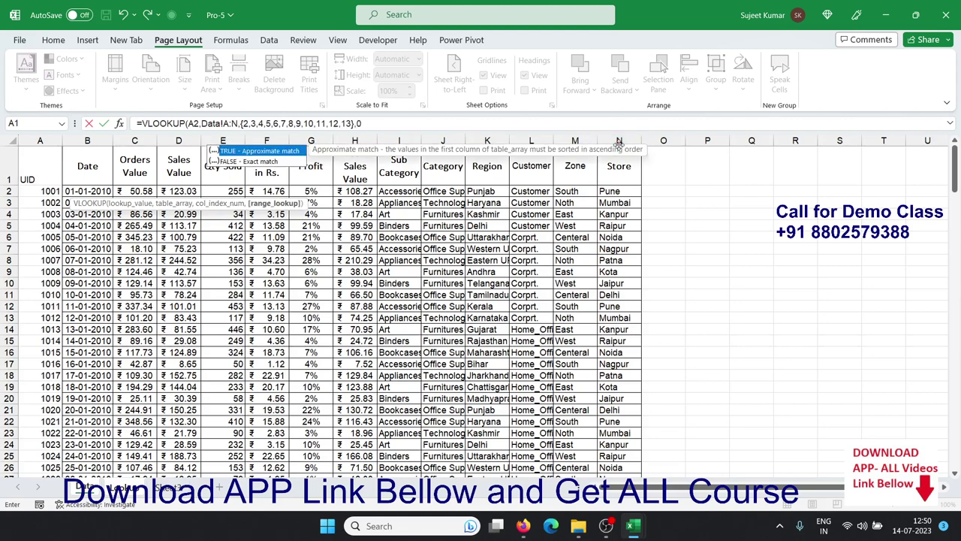
key("ctrl+Return")
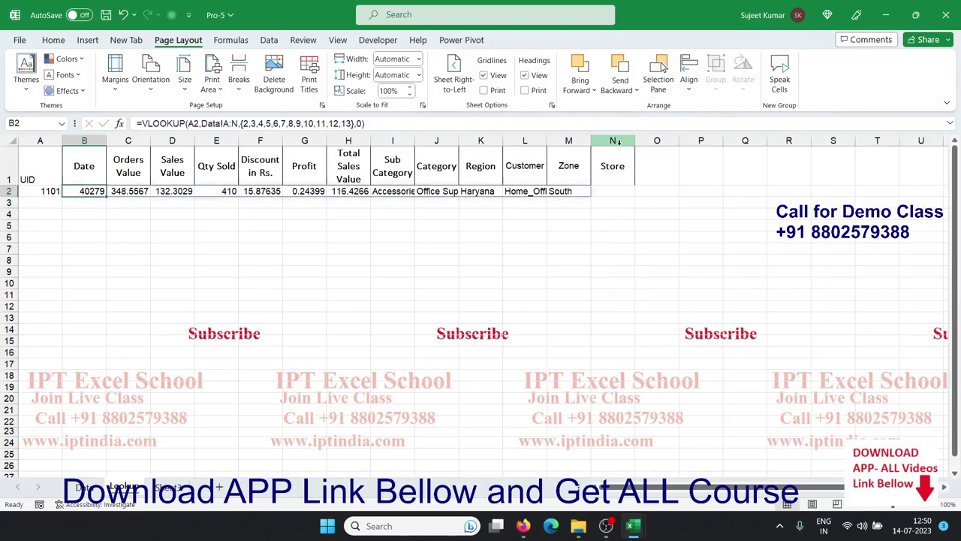
Step: Format B2's result as a date (11-Apr-10) and re-enter its formula
key("ctrl+shift+4")
key("ctrl+shift+3")
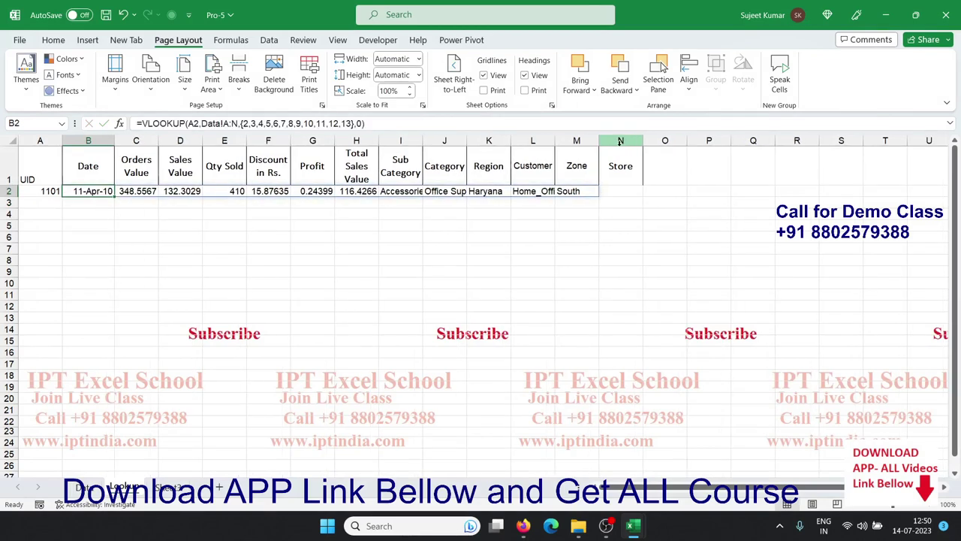
key("F2")
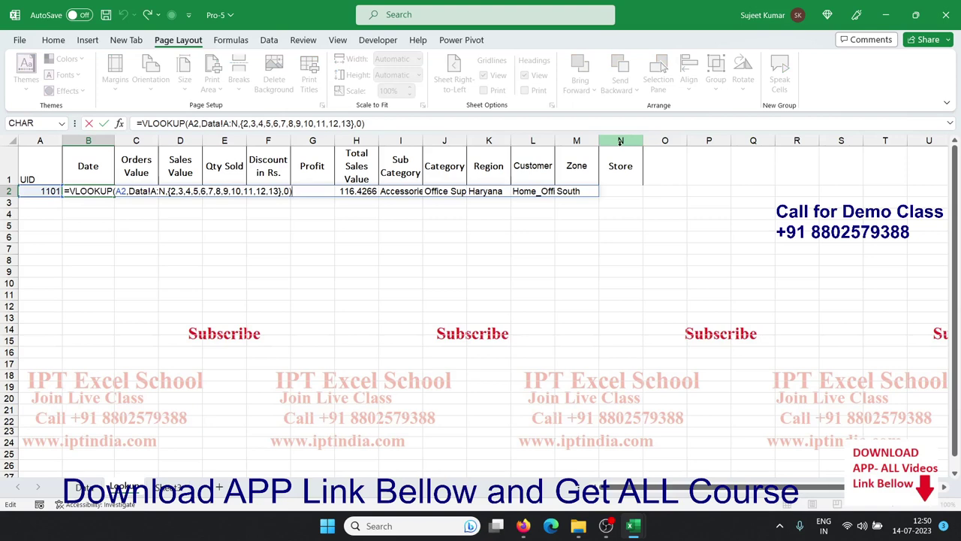
key("Return")
Step: Enter UID 1102 in cell A3
key("shift+Right")
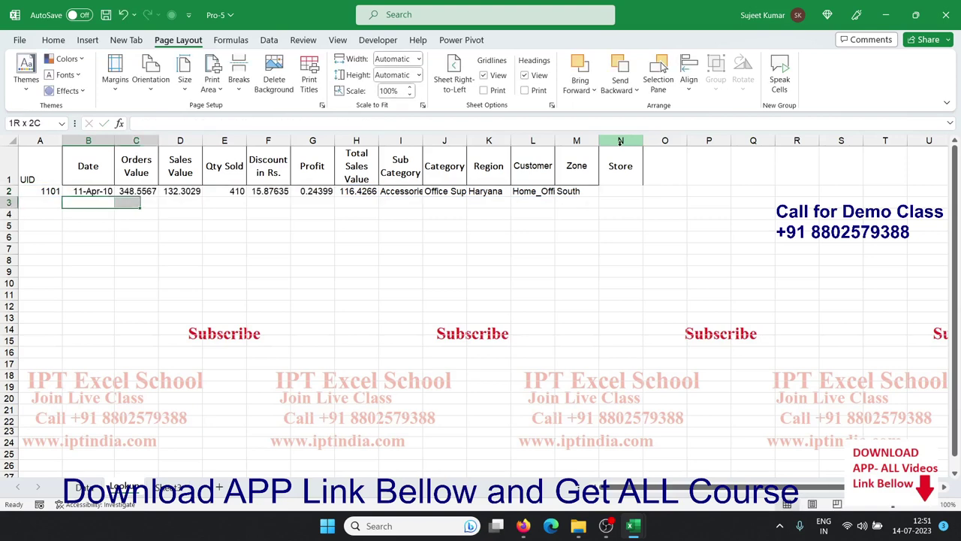
key("shift+Right")
key("shift+Right")
key("shift+Right")
key("shift+Right")
key("shift+Right")
key("shift+Right")
key("shift+Right")
key("shift+Right")
key("shift+Right")
key("shift+Right")
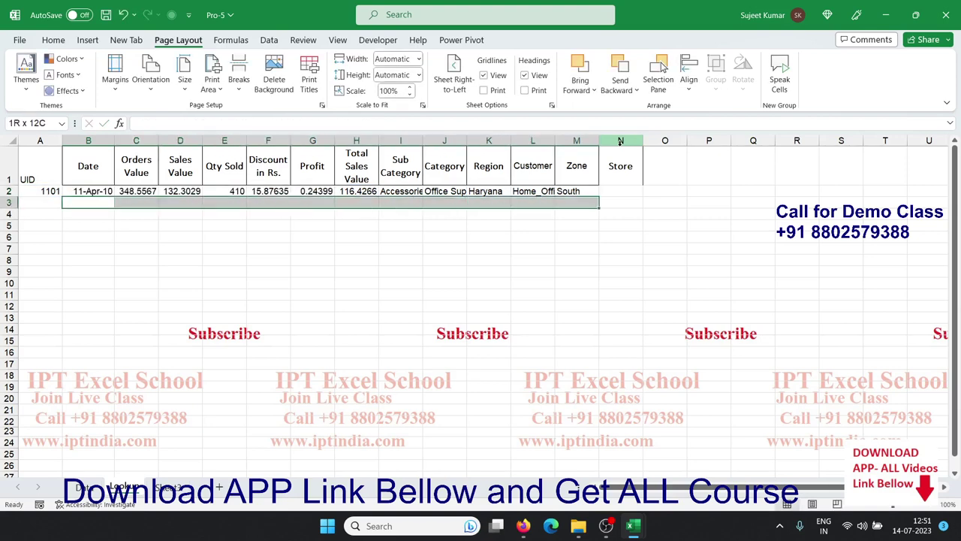
key("shift+Right")
key("shift+Down")
key("shift+Down")
key("shift+Down")
key("shift+Down")
key("Up")
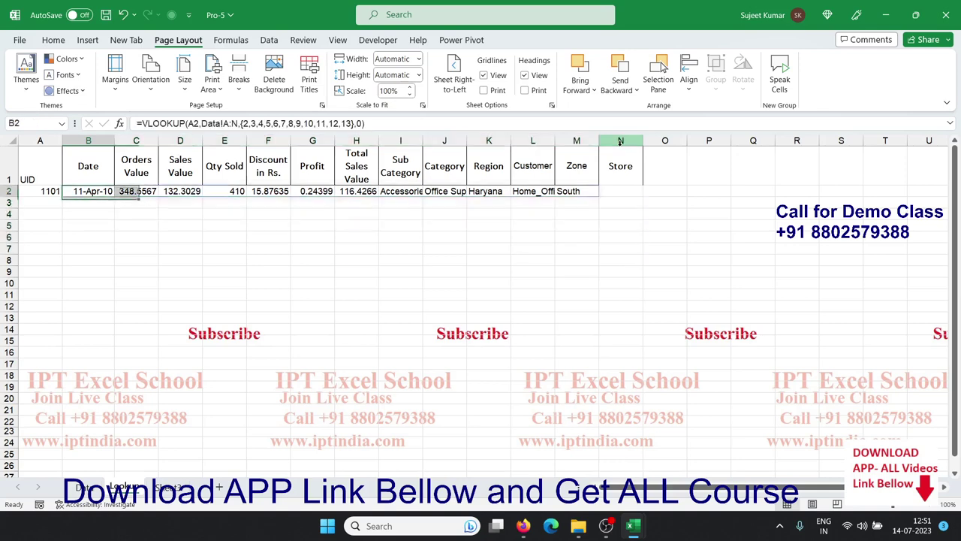
key("Left")
key("Down")
type("110")
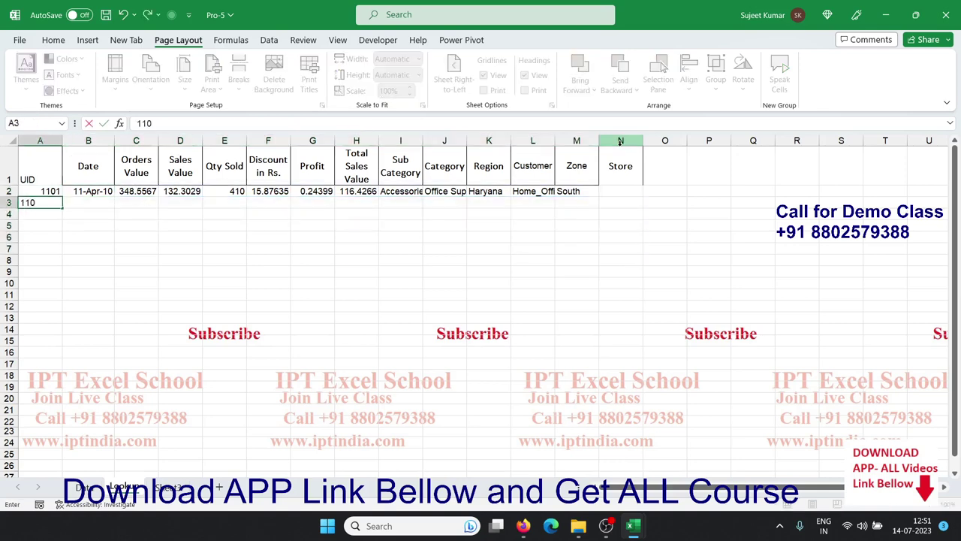
type("23")
key("BackSpace")
key("Return")
Step: Select cells across row 3 starting from B3
key("Up")
key("Right")
key("Left")
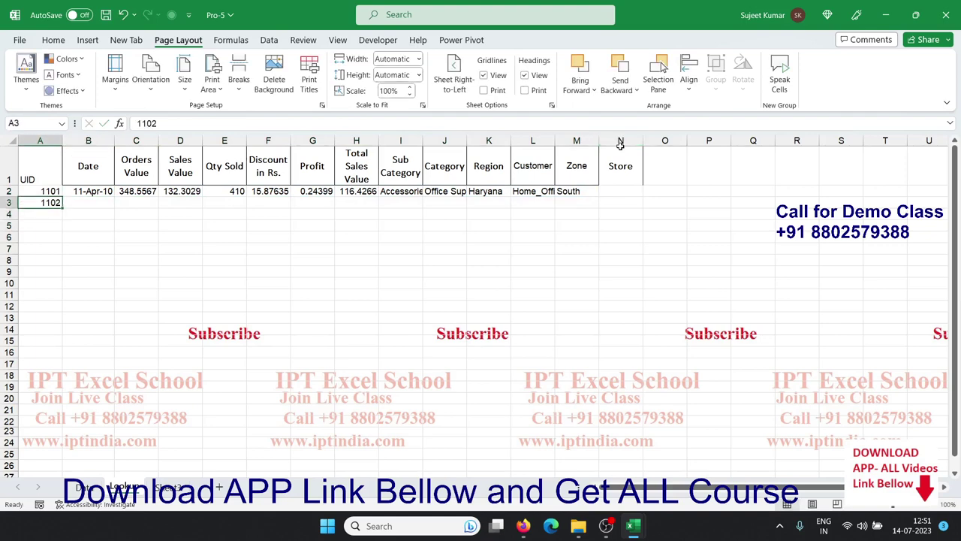
key("Right")
key("shift+Right")
key("shift+Right")
key("shift+Right")
key("shift+Right")
key("shift+Right")
key("shift+Right")
key("shift+Right")
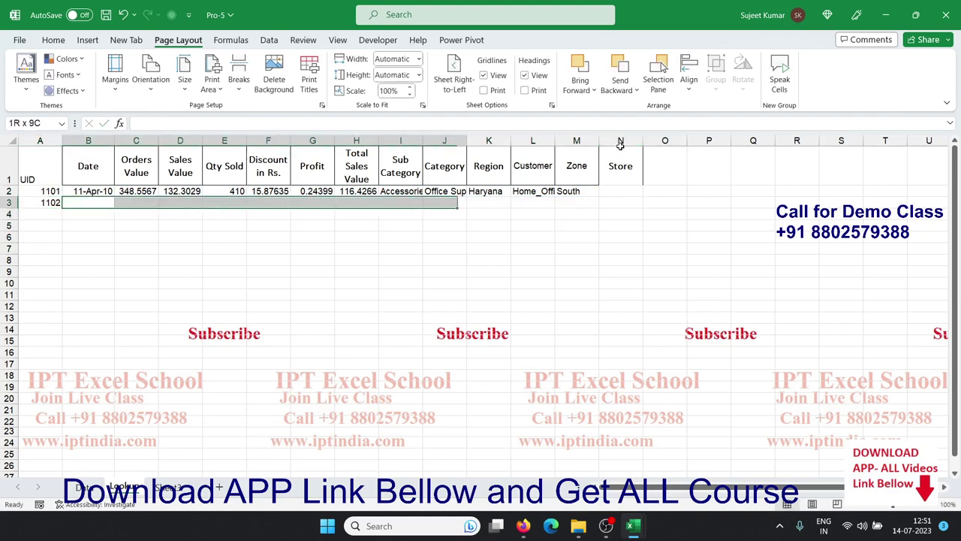
key("shift+Right")
key("shift+Right")
key("shift+Right")
key("shift+Right")
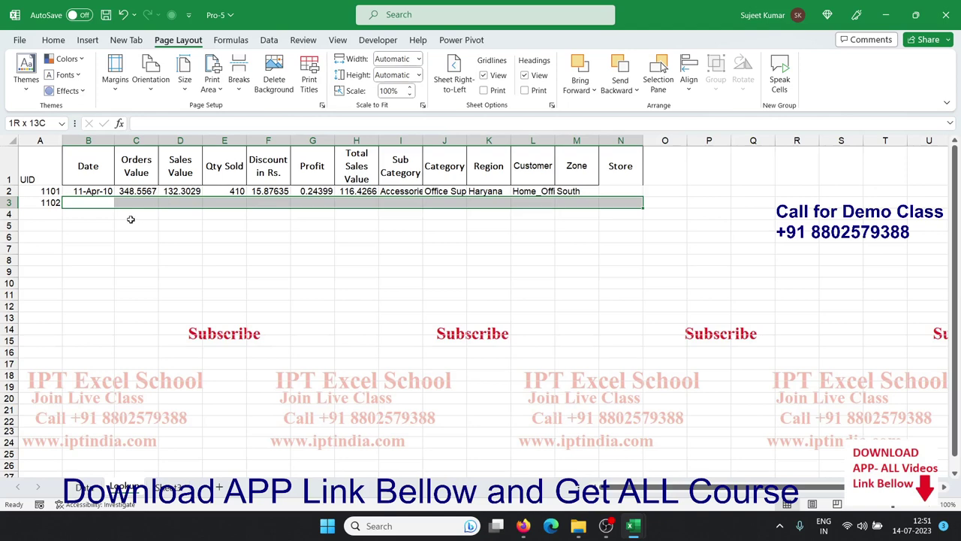
Step: Clear the row 3 selection, inspect D2's formula, and show the Developer tools
left_click(89, 238)
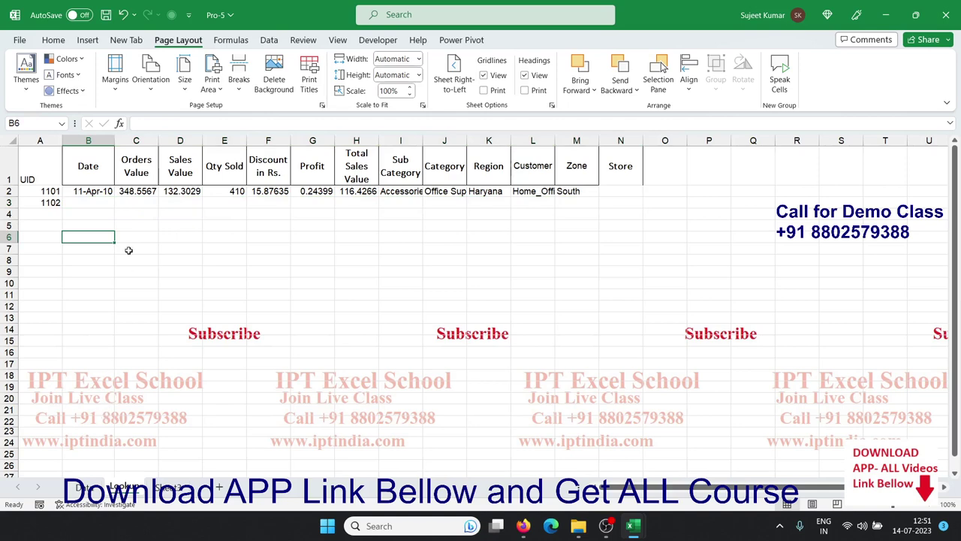
left_click(180, 191)
left_click(366, 42)
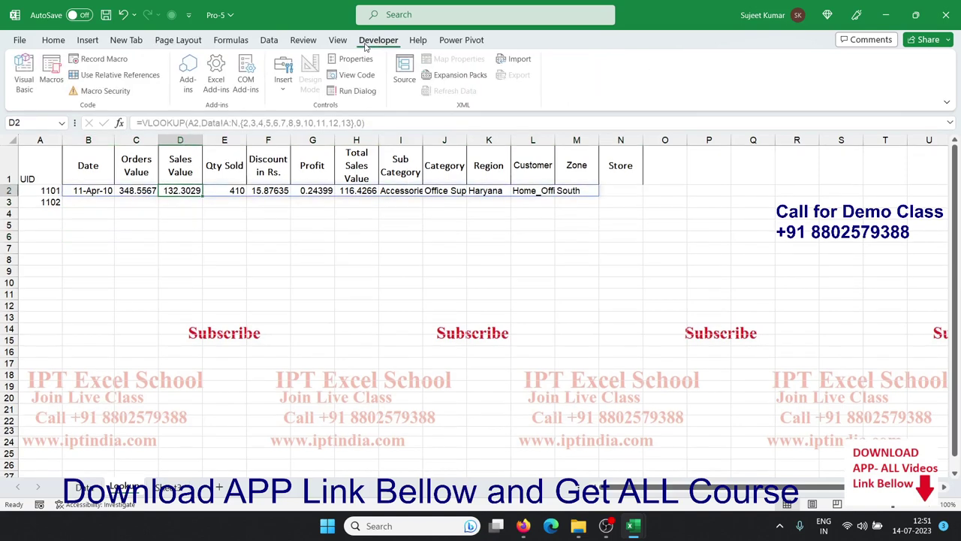
Step: In the VBA editor, add a Worksheet_Change event procedure to the Lookup sheet's module
left_click(25, 84)
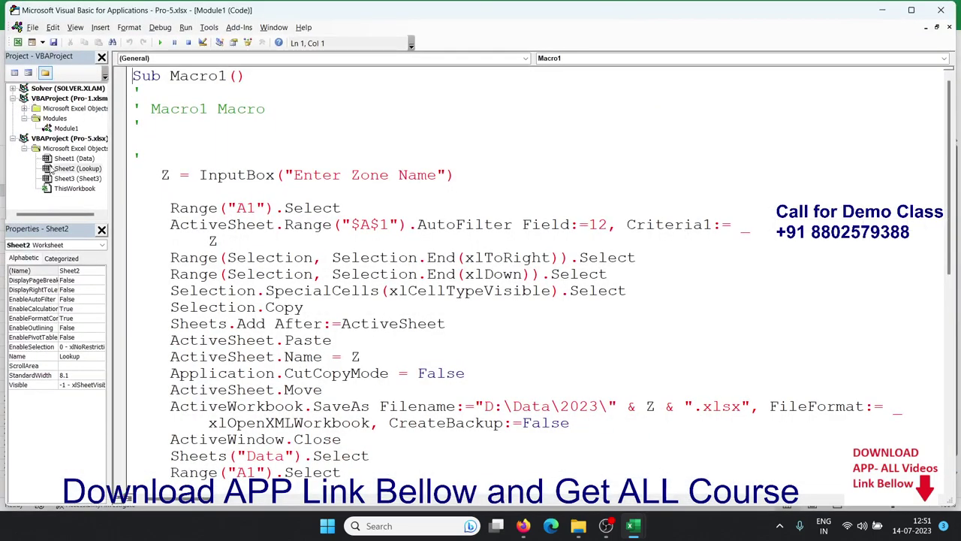
double_click(68, 169)
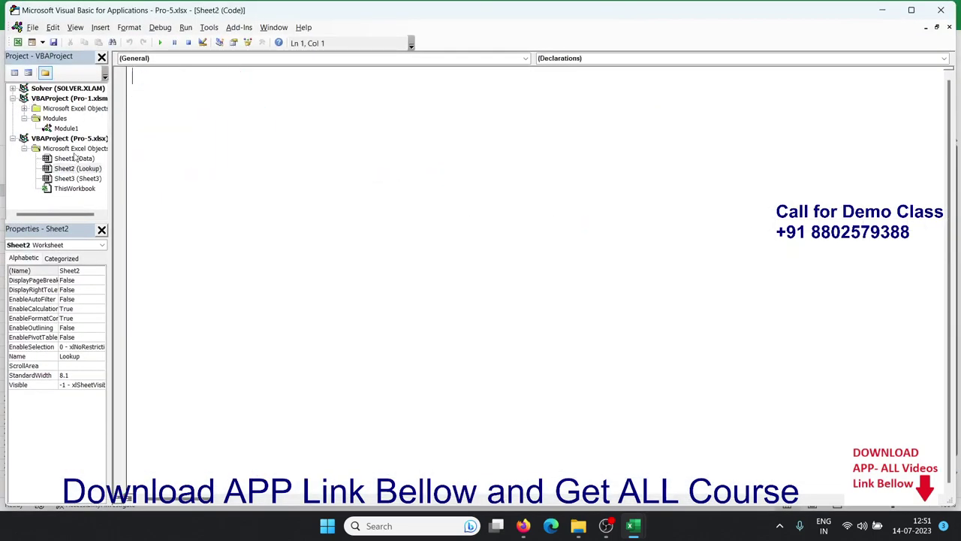
left_click(159, 59)
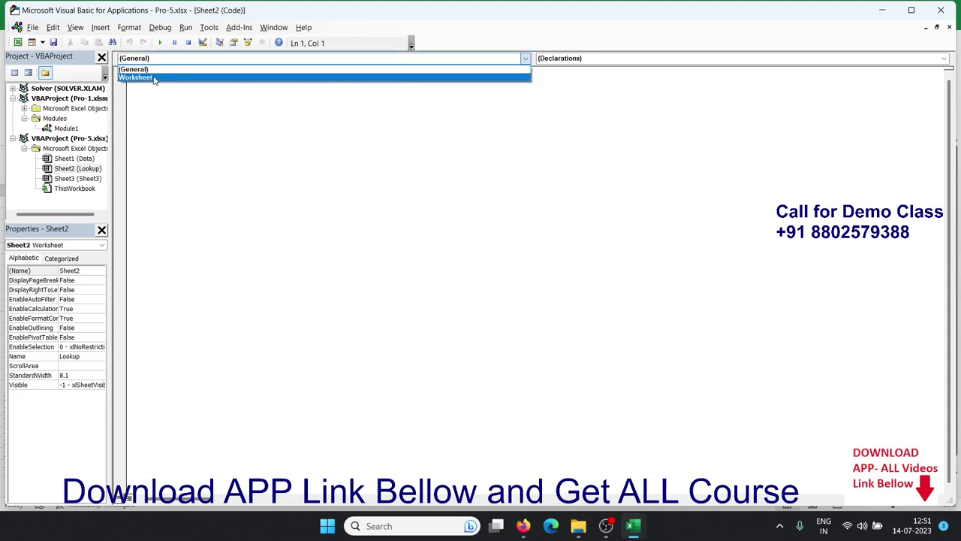
left_click(154, 78)
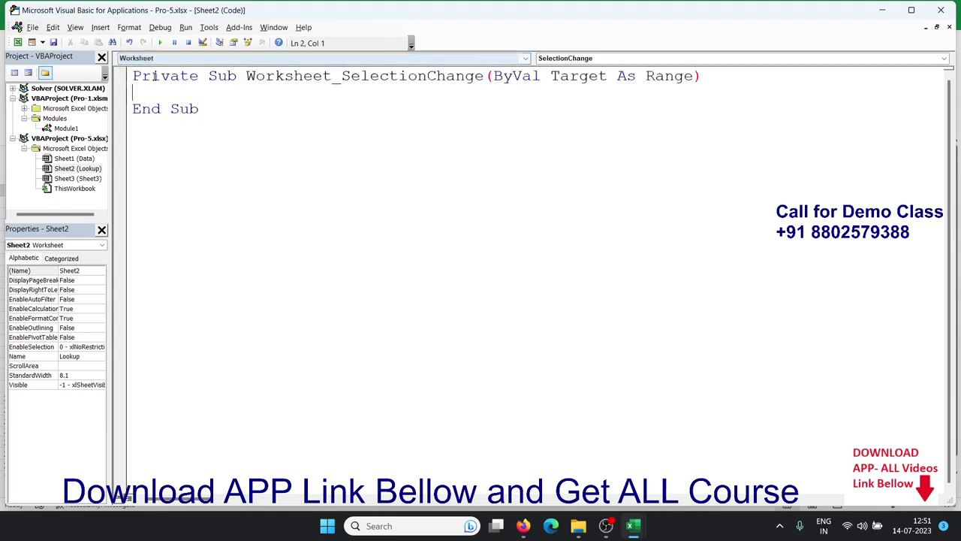
left_click(552, 60)
left_click(562, 111)
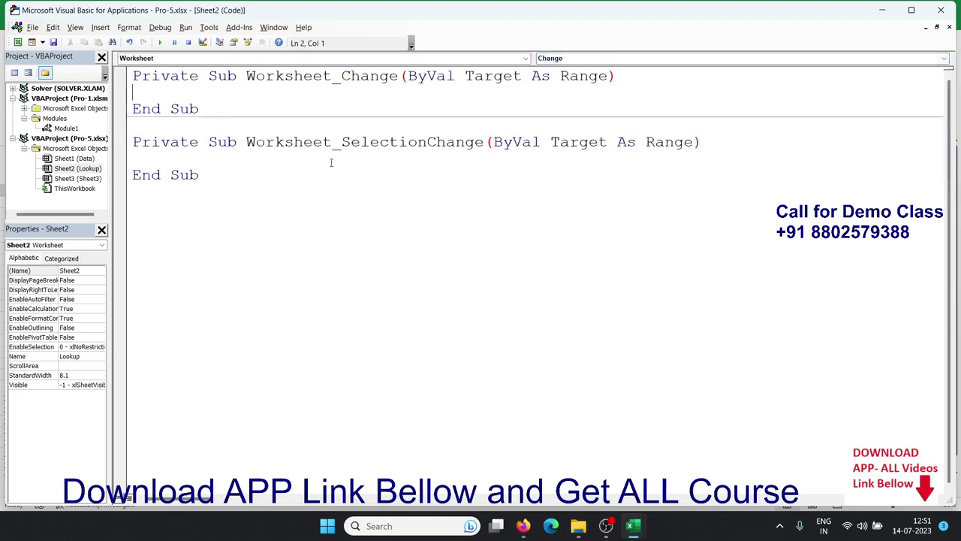
Step: Delete the SelectionChange procedure and leave blank lines inside Worksheet_Change
left_click_drag(199, 174, 131, 143)
key("Delete")
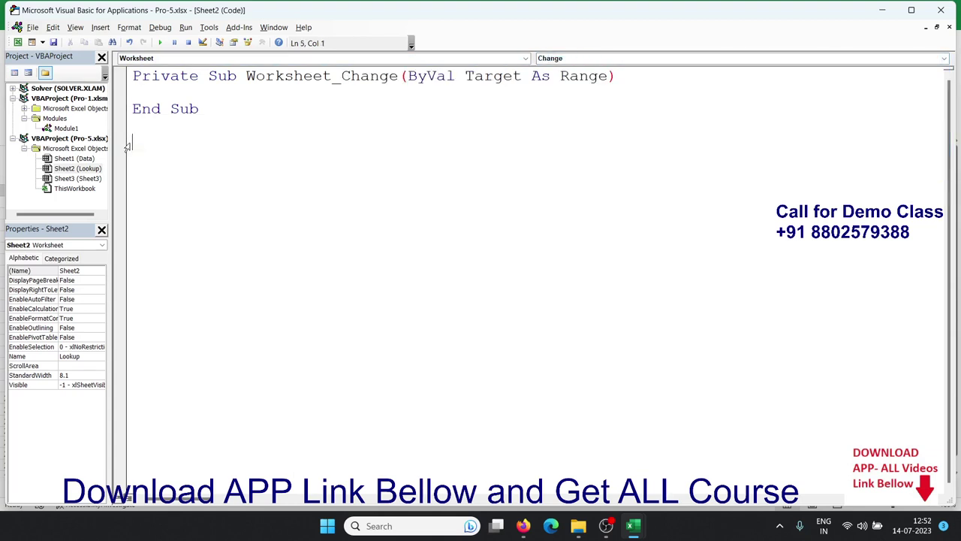
key("Up")
key("Up")
key("Up")
key("Return")
key("Return")
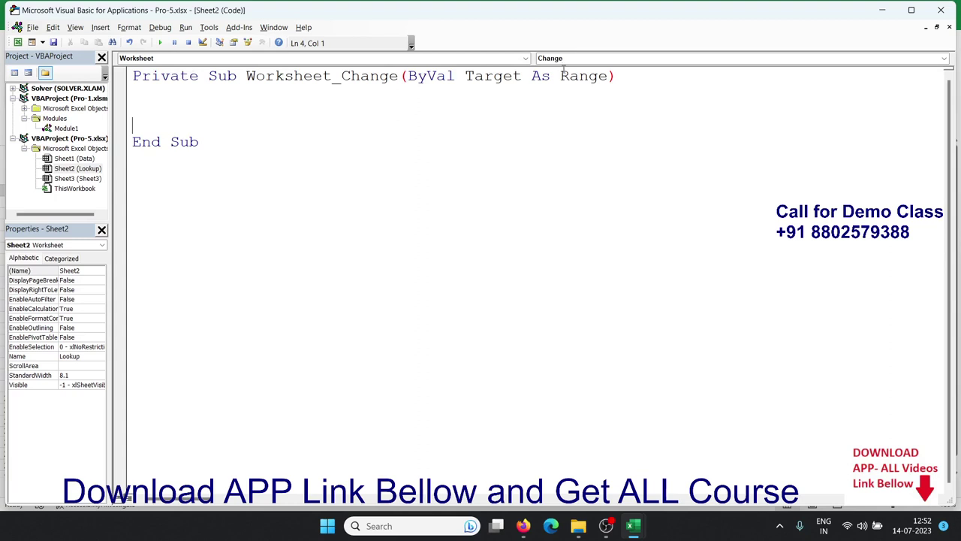
Step: Add Application.EnableEvents = False as the first line of the procedure
left_click(406, 102)
key("Return")
key("Up")
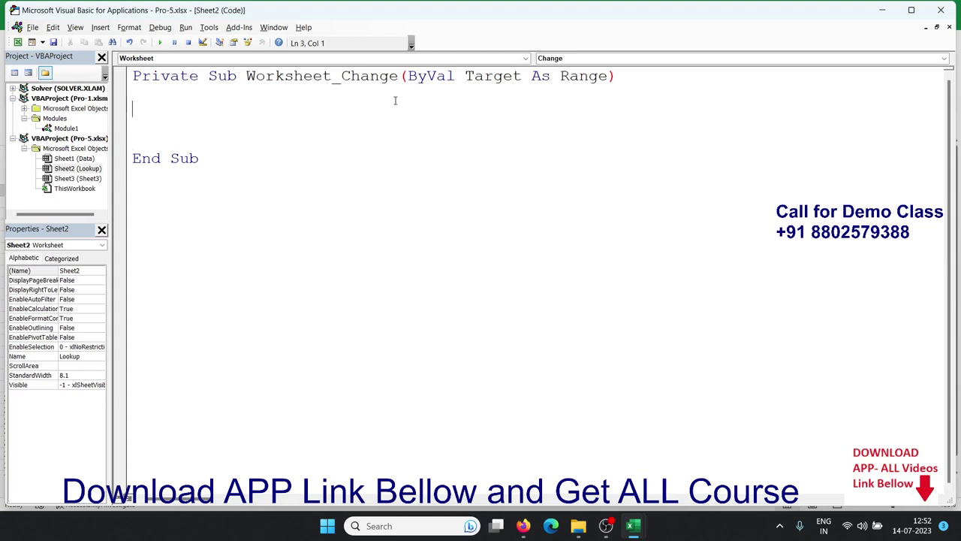
type("applica")
type("tion")
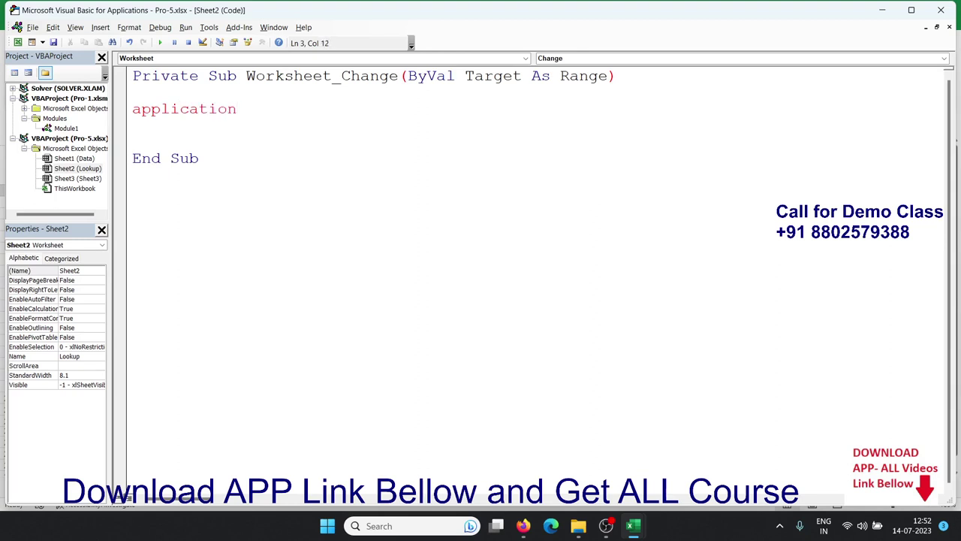
type(".e")
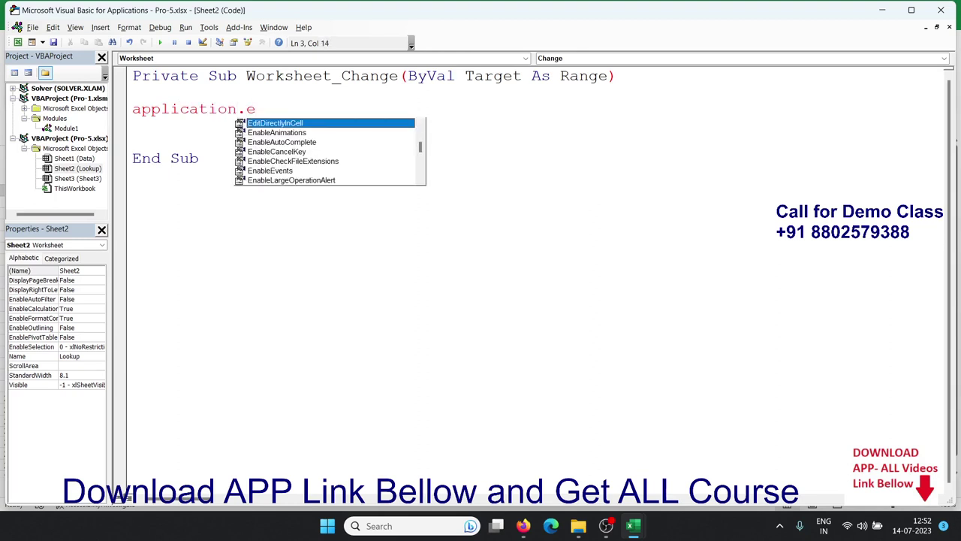
type("n")
key("Down")
key("Down")
key("Down")
key("Down")
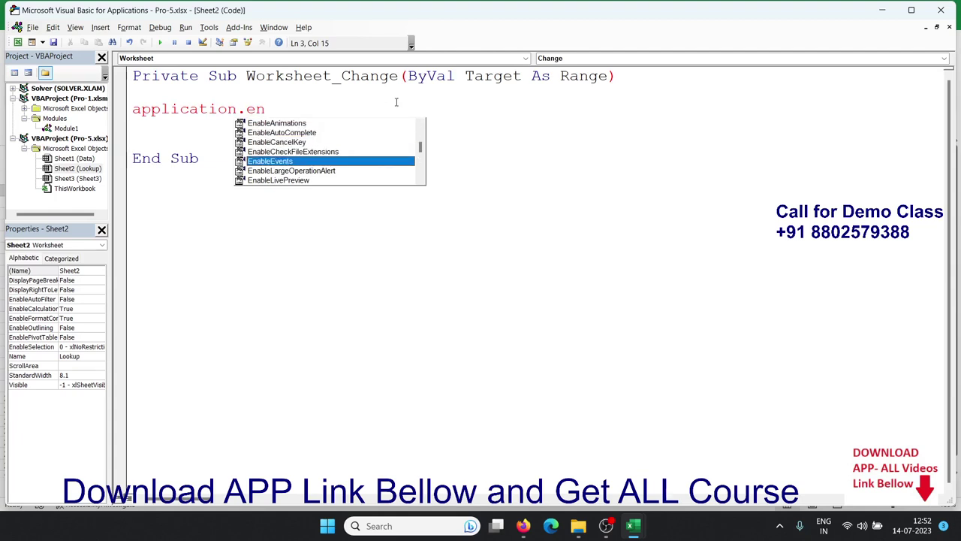
key("Tab")
type("=fal")
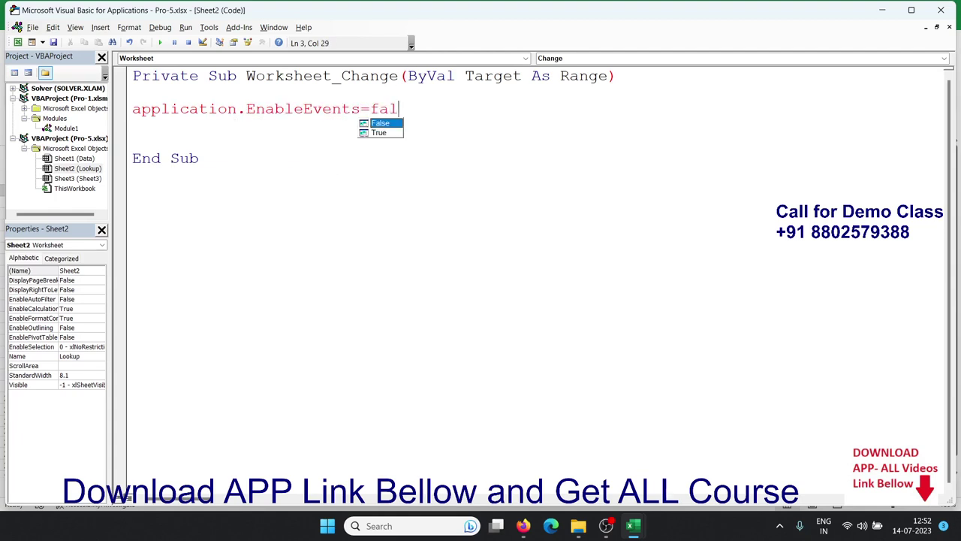
type("s")
key("Tab")
key("Return")
key("Return")
key("Return")
key("Return")
key("Return")
key("Return")
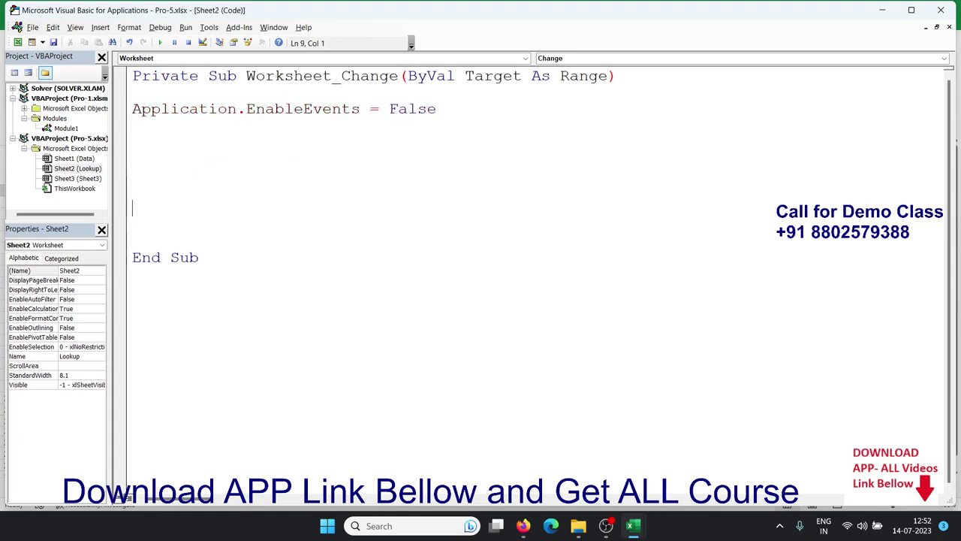
key("Return")
key("Up")
key("Up")
key("Up")
key("Up")
key("Up")
key("Up")
key("Up")
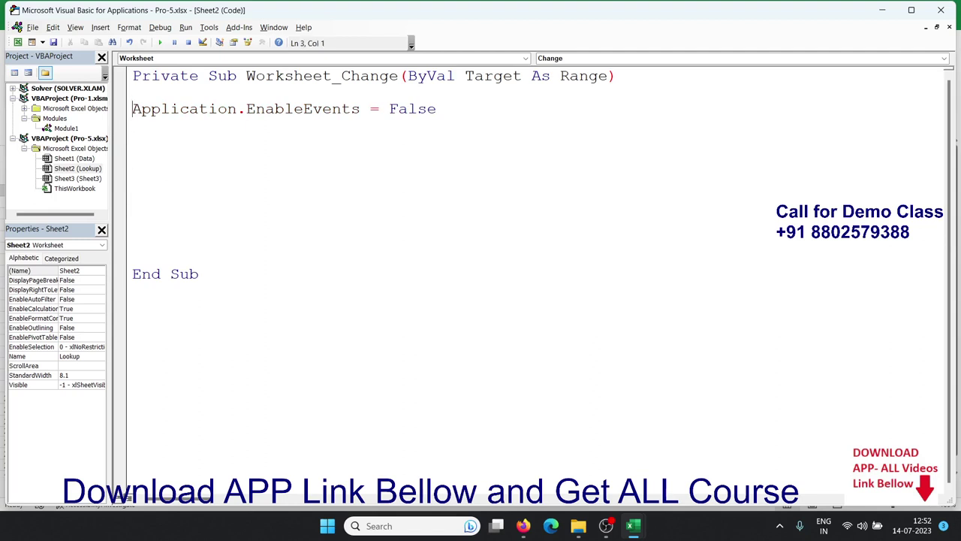
Step: Add Application.EnableEvents = True just before End Sub
key("shift+End")
key("ctrl+c")
key("Down")
key("Down")
key("Down")
key("Down")
key("Down")
key("Down")
key("Down")
key("Down")
key("ctrl+v")
key("BackSpace")
key("BackSpace")
key("BackSpace")
key("BackSpace")
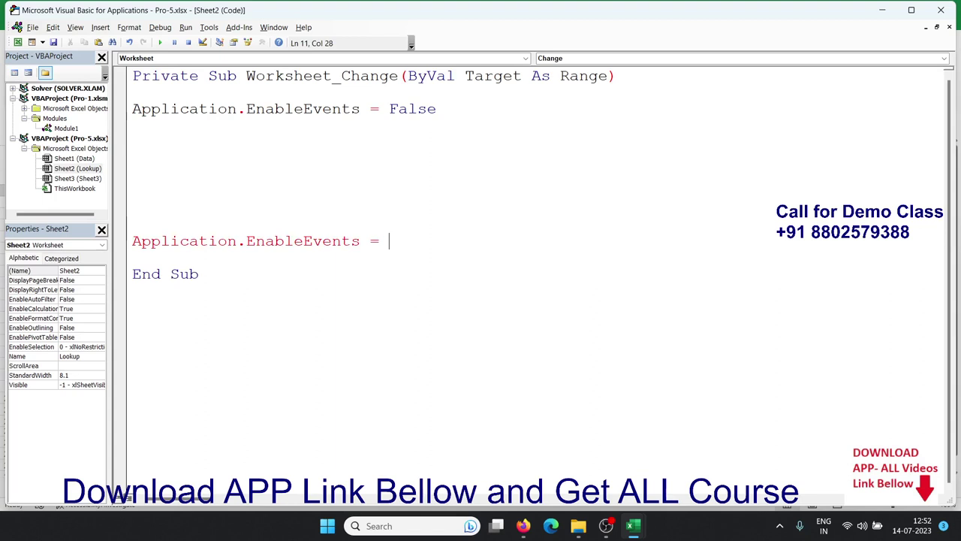
type("true")
key("Up")
key("Up")
key("Up")
key("Up")
key("Up")
key("Up")
key("Up")
Step: Begin an If statement on Target below the EnableEvents = False line
key("Down")
key("Down")
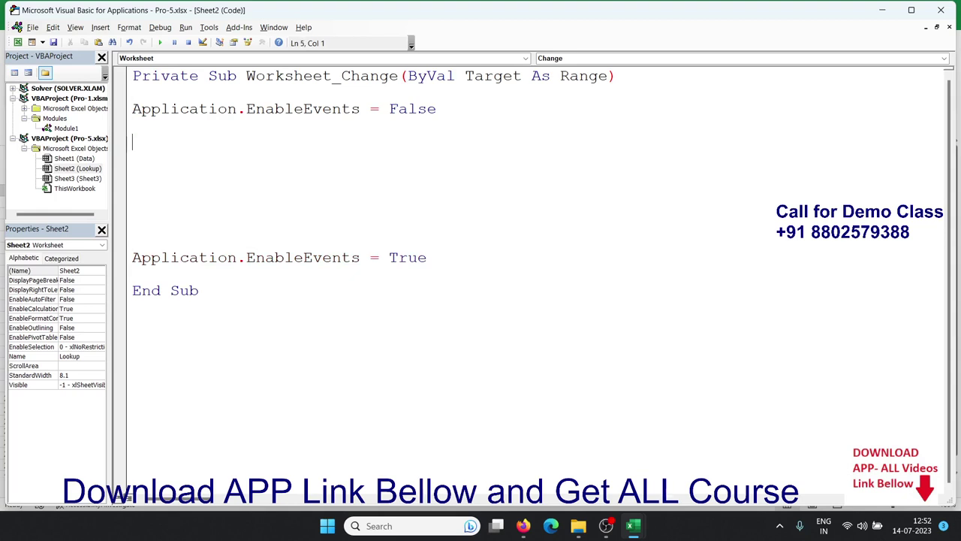
key("Return")
type("if")
type(" tar")
type("get")
type(".")
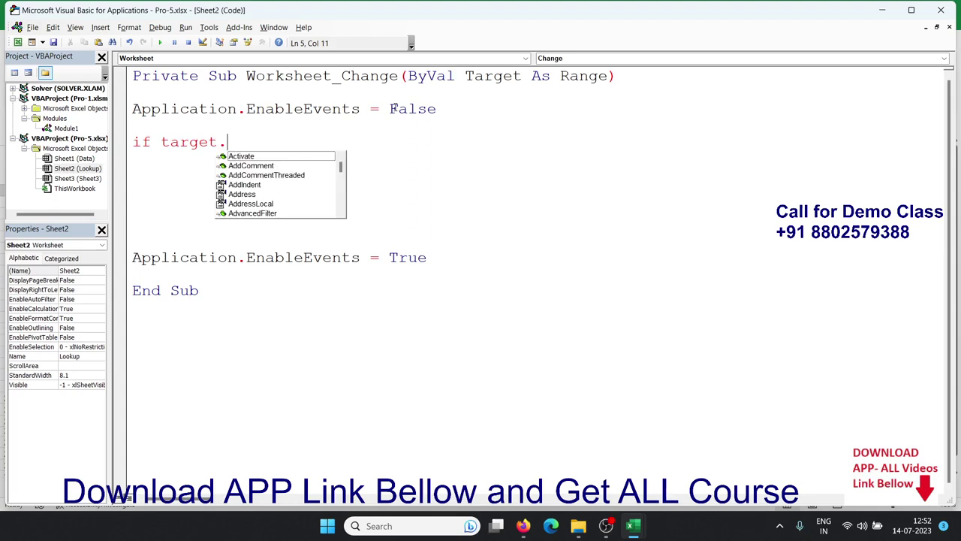
type("add")
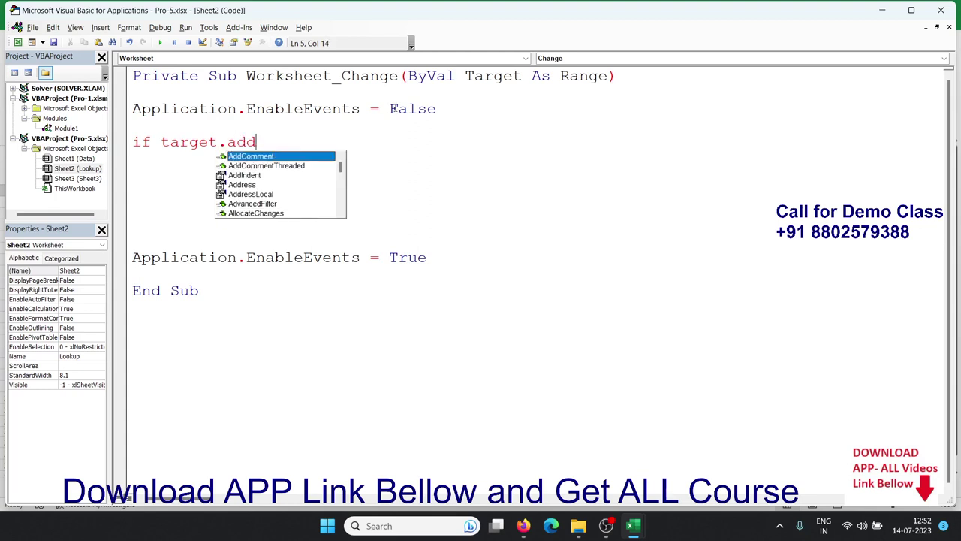
Step: Complete the block as If Target.Column = 1 Then … End If
key("BackSpace")
key("BackSpace")
key("BackSpace")
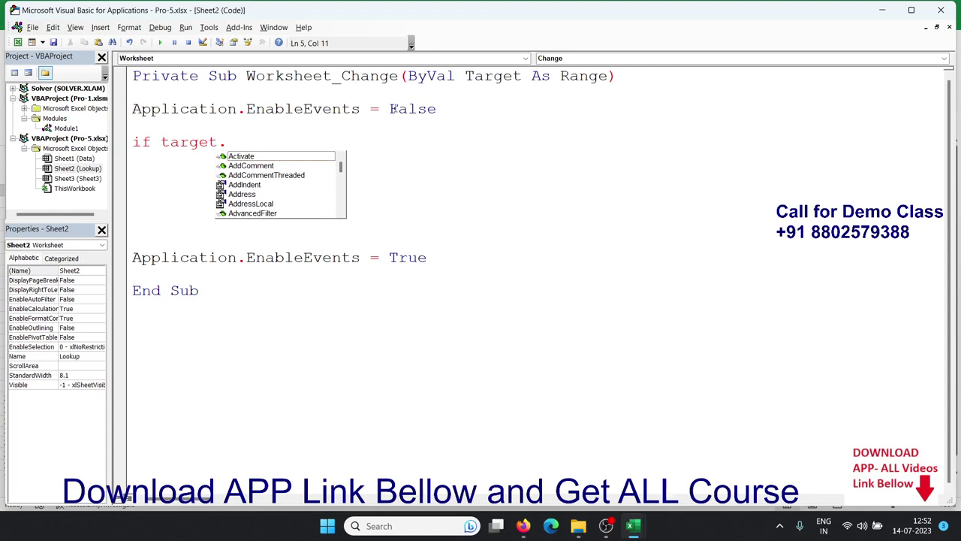
type("col")
key("Tab")
type("=")
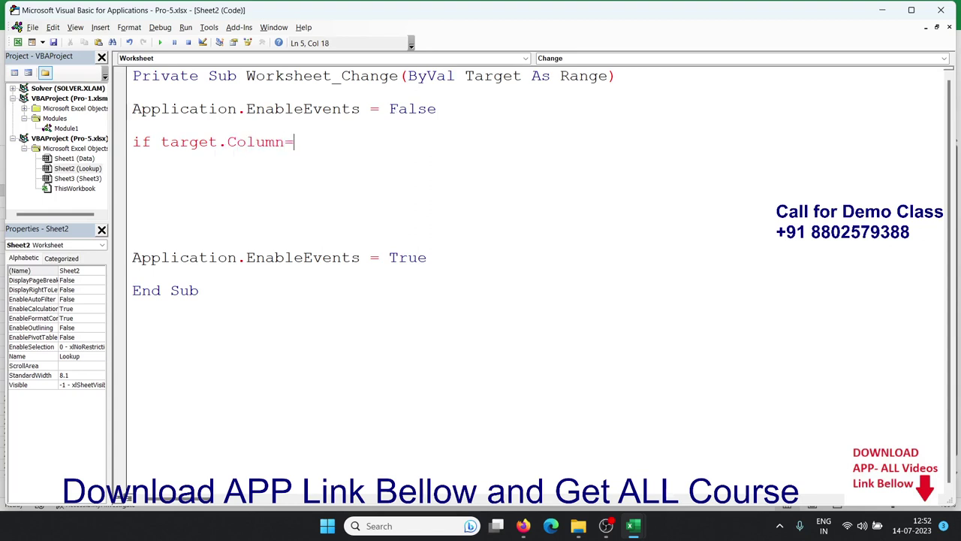
type("1 t")
type("hen")
key("Return")
key("Return")
key("Return")
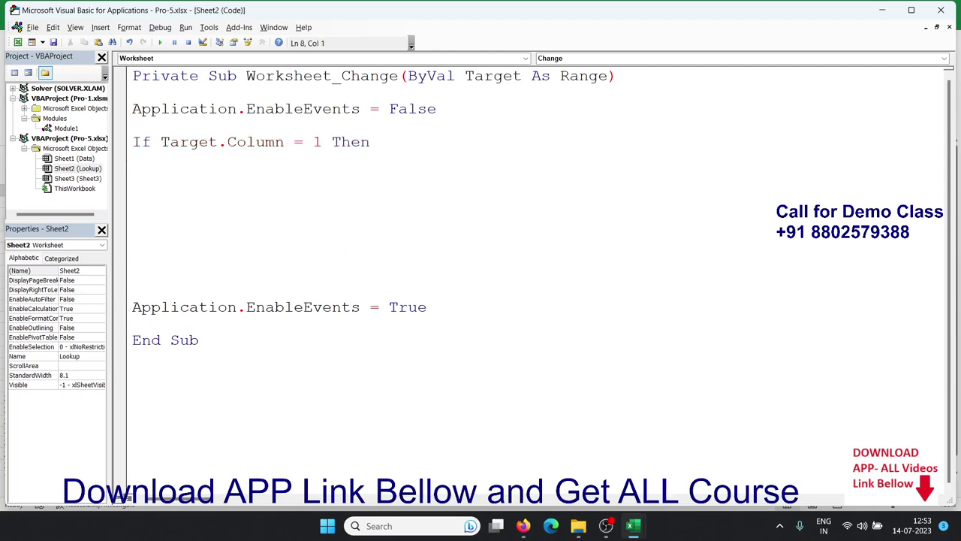
type("end if")
key("Up")
Step: Check the UID entries in column A of the Lookup sheet, then return to the code
key("alt+F11")
key("Right")
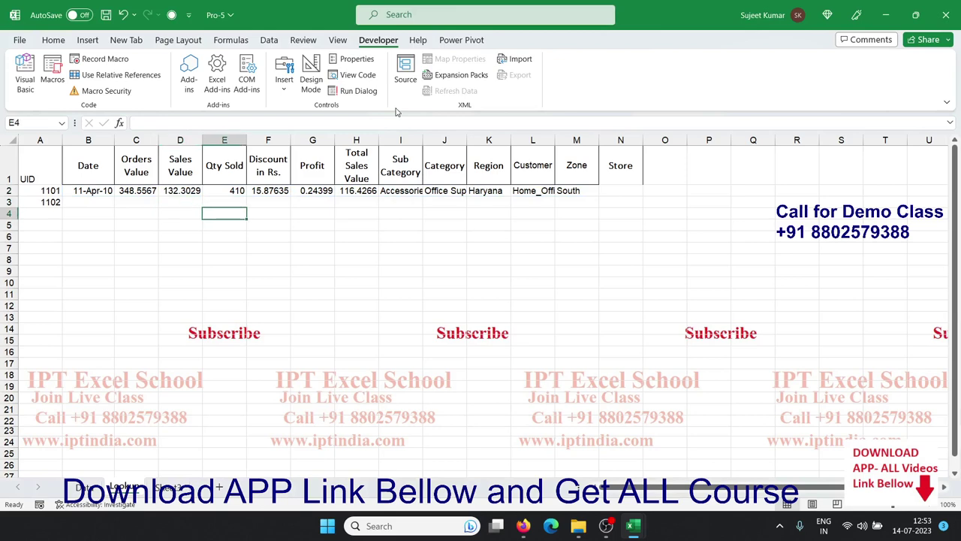
key("Right")
key("Left")
key("Home")
key("Up")
key("Down")
key("Down")
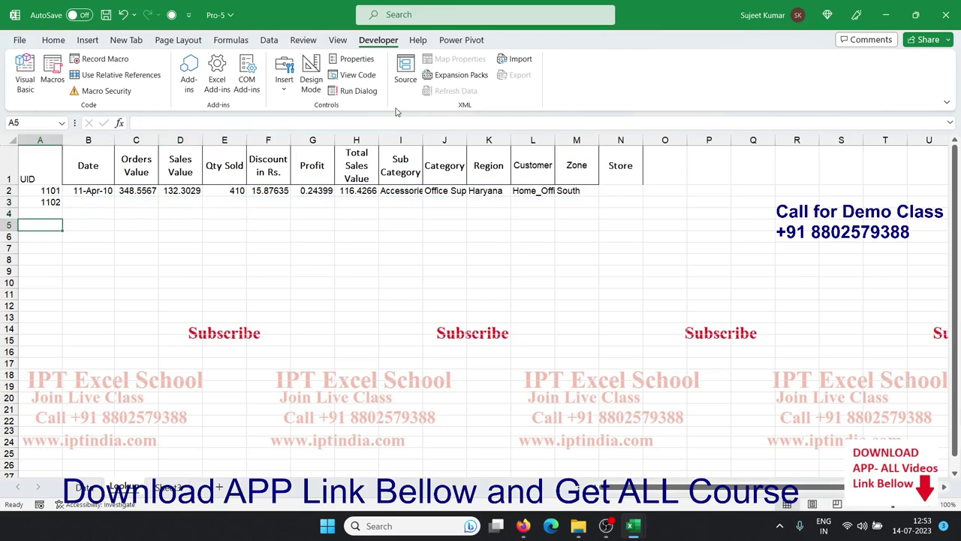
key("Down")
key("Down")
Step: Add blank lines inside the If block
key("Down")
key("alt+F11")
key("Up")
key("Up")
key("Right")
key("Right")
key("Right")
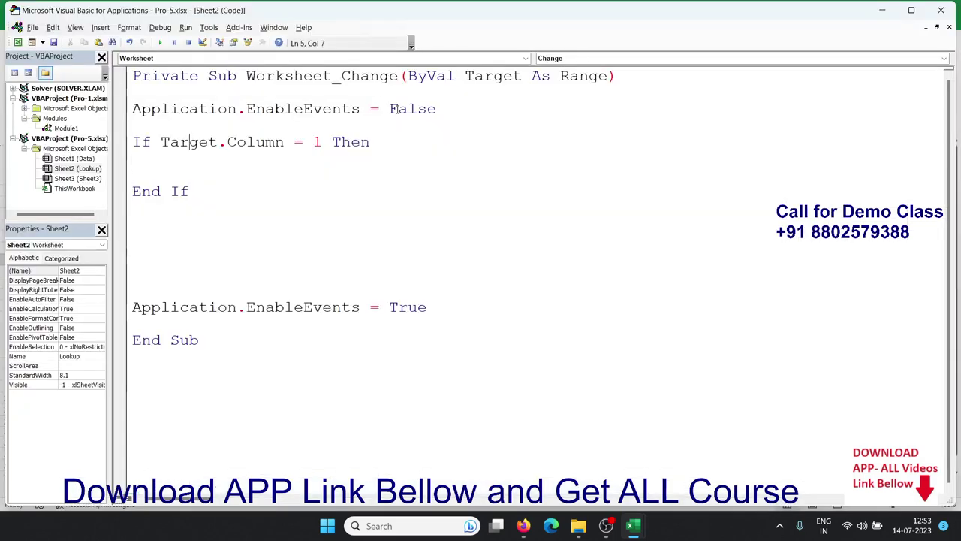
key("Down")
key("Down")
key("Return")
key("Return")
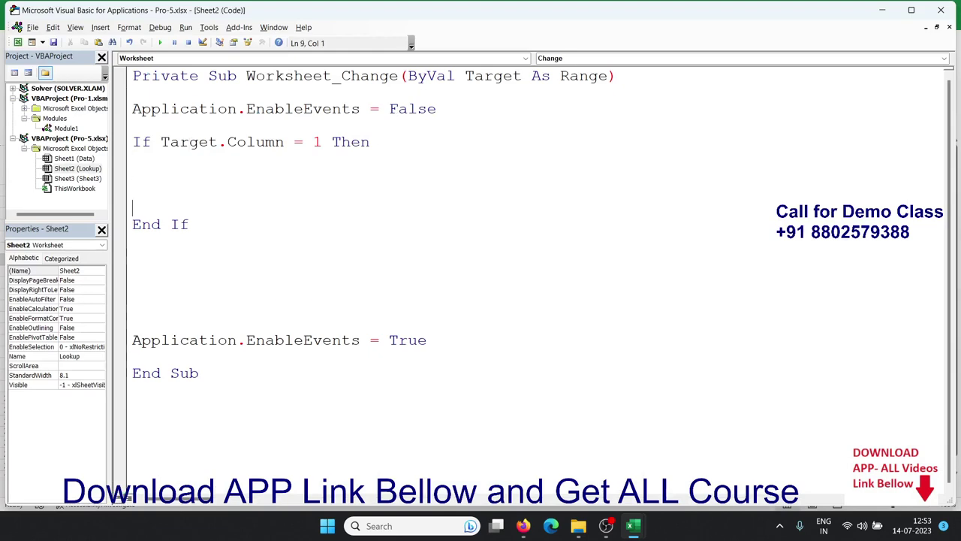
key("Return")
key("Up")
key("Up")
key("Up")
key("Up")
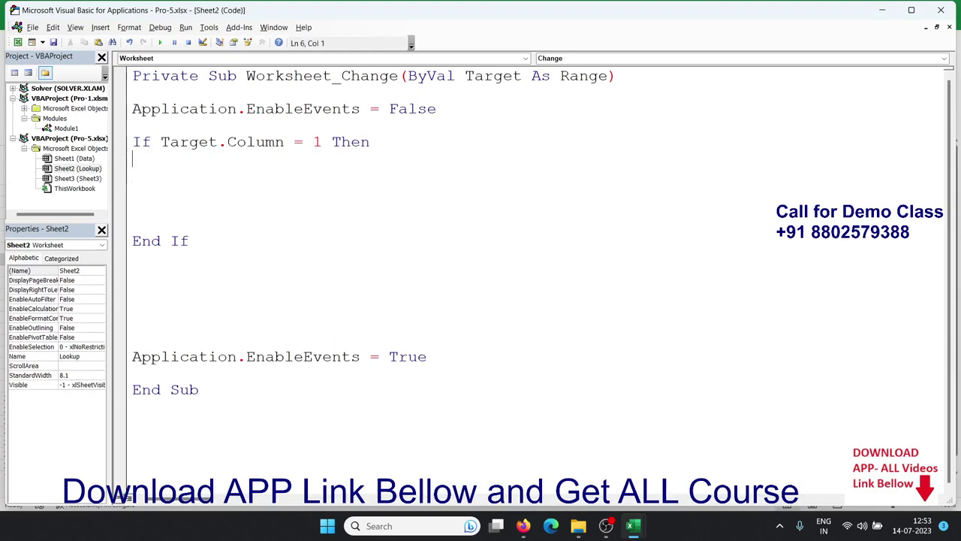
Step: Select the UID 1102 cell on the Lookup sheet and go back to the Sheet2 code
key("alt+F11")
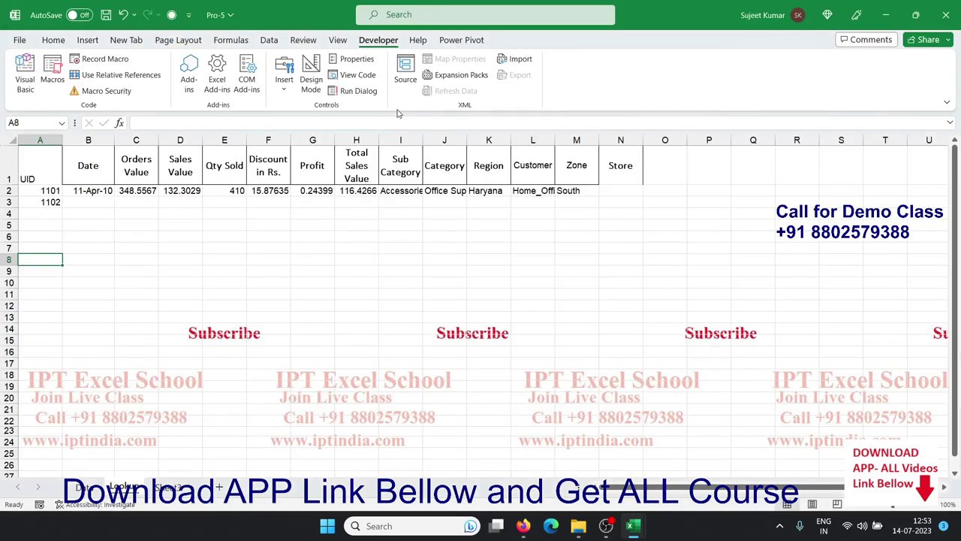
key("alt+F11")
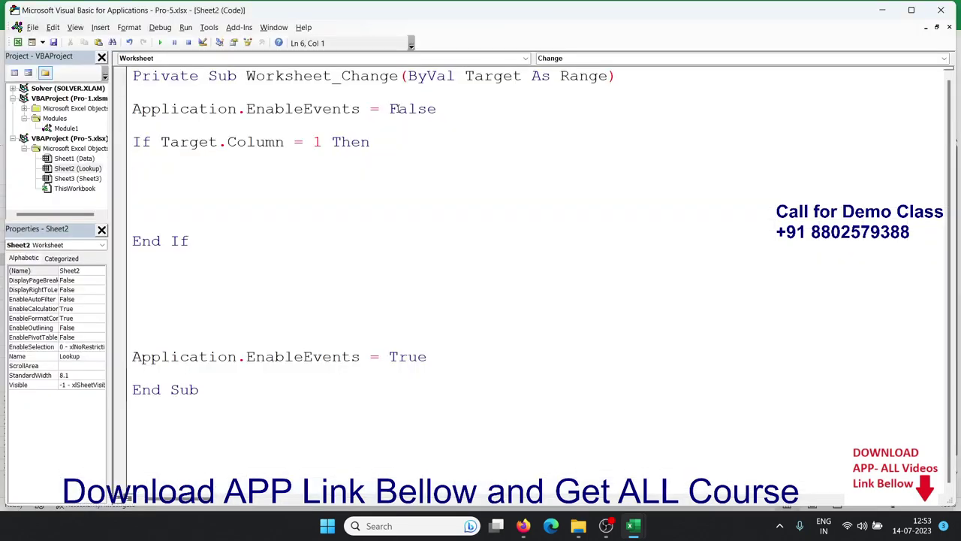
key("alt+F11")
key("Up")
key("Up")
key("Up")
key("Up")
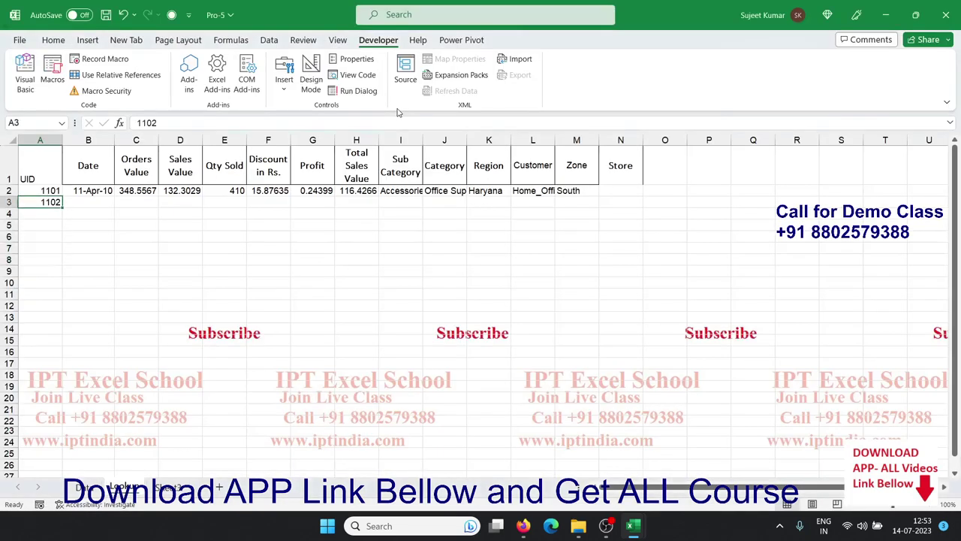
key("alt+F11")
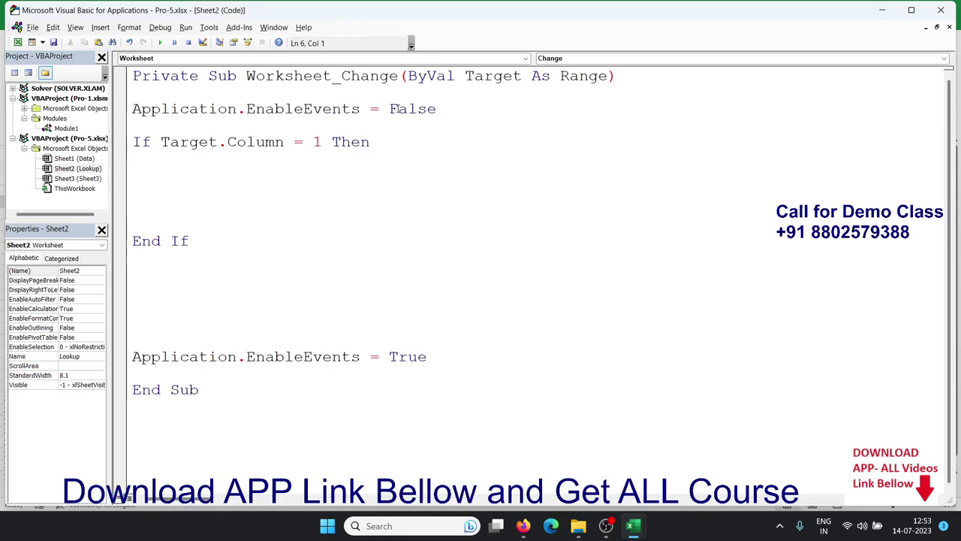
Step: Inside the If block, write Target.Offset(0, 1).Value = _ with a continuation line
type("tar")
type("get")
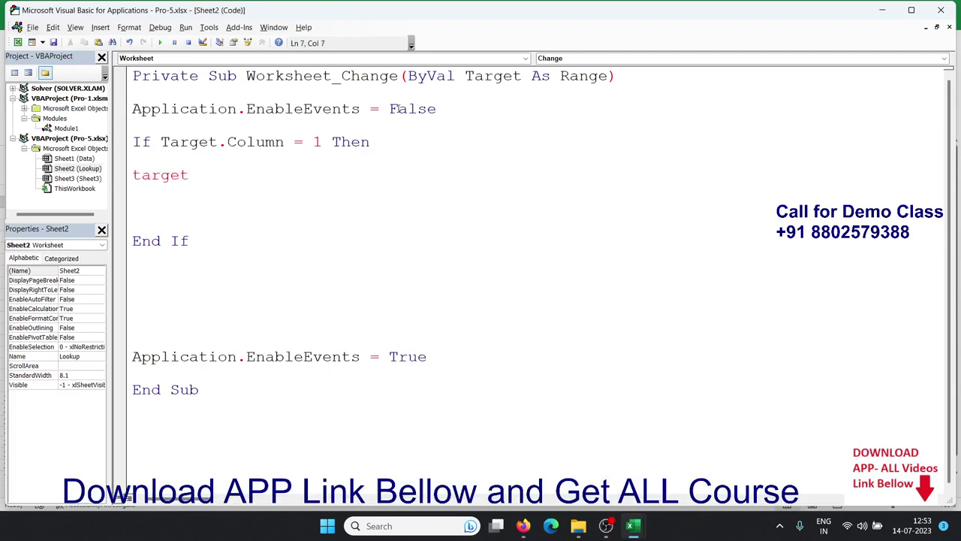
type(".")
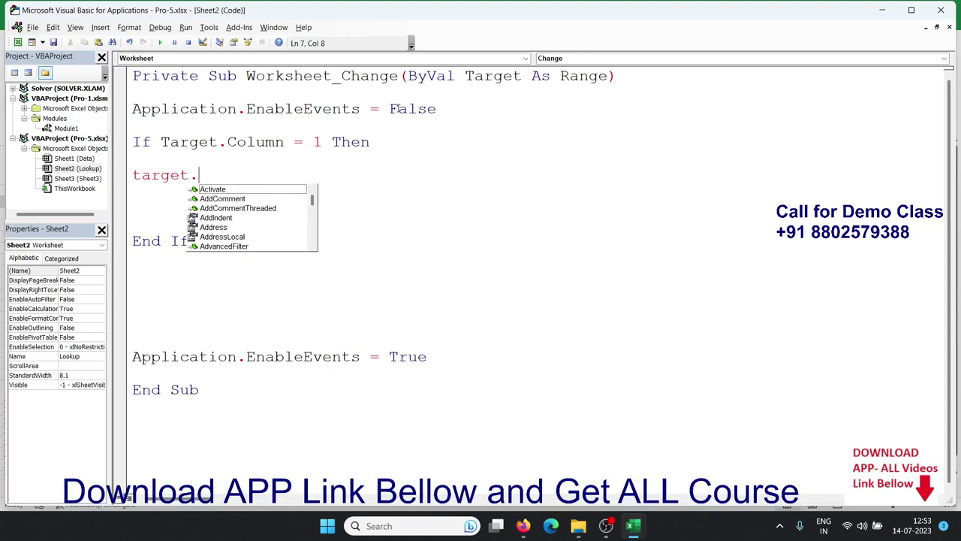
type("of")
key("Tab")
type("(")
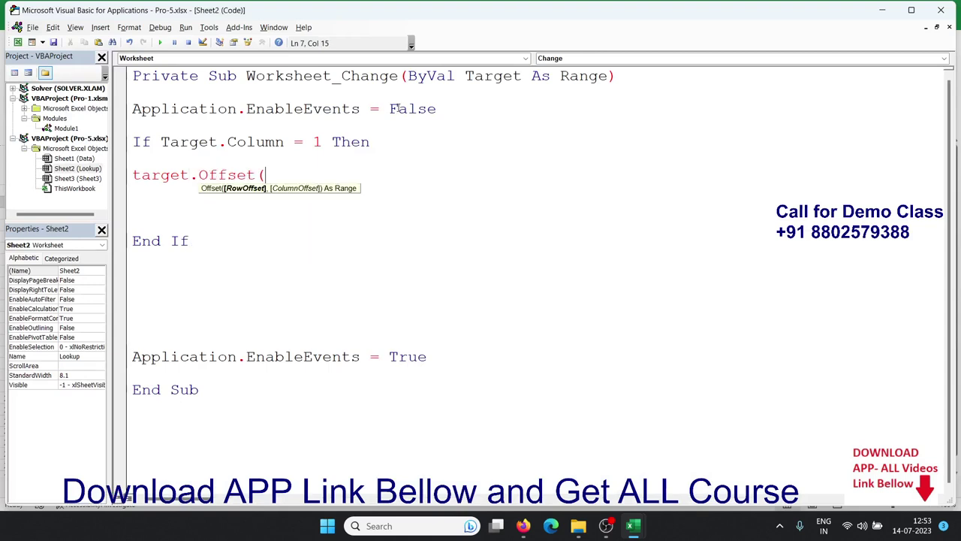
type("0")
type(",1).")
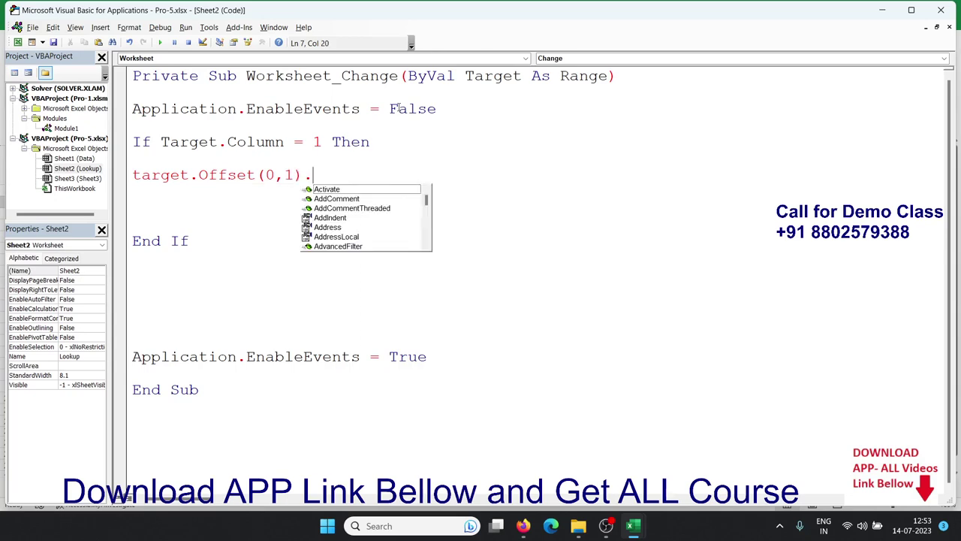
type("va")
key("Tab")
key("alt+F11")
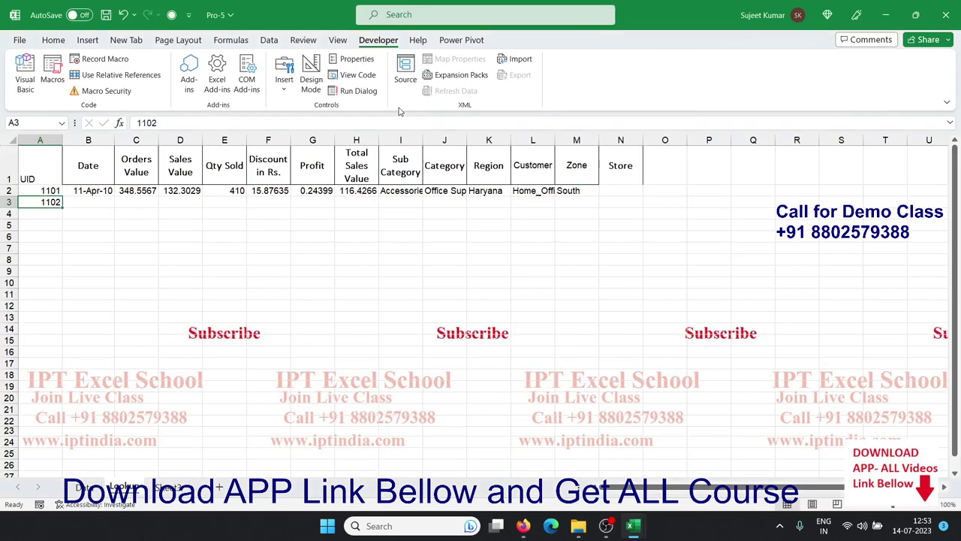
key("alt+F11")
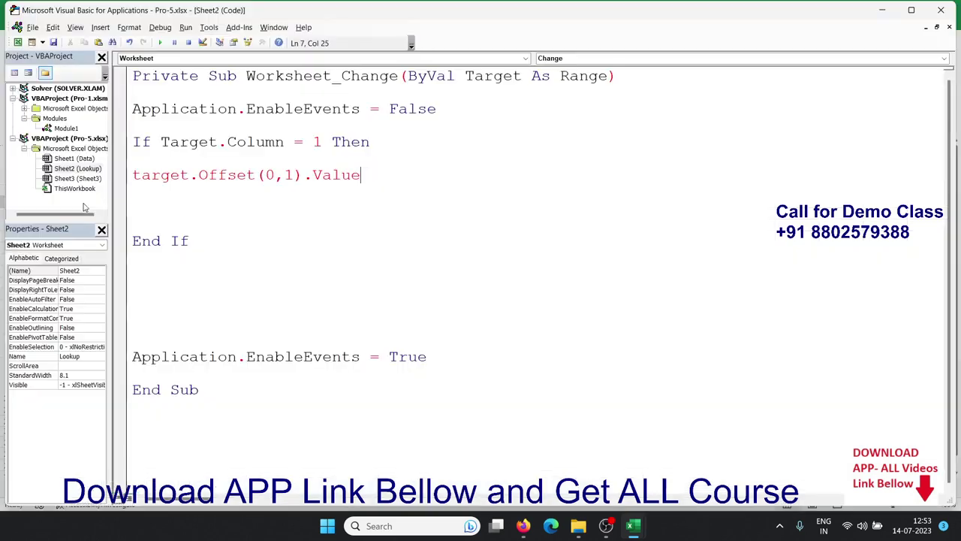
type("=")
type("_")
key("Return")
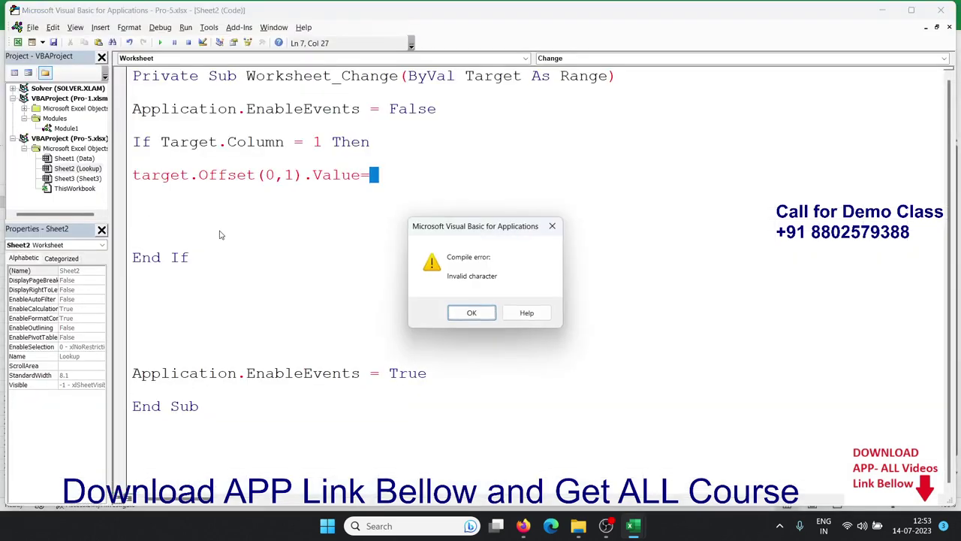
key("Return")
key("Left")
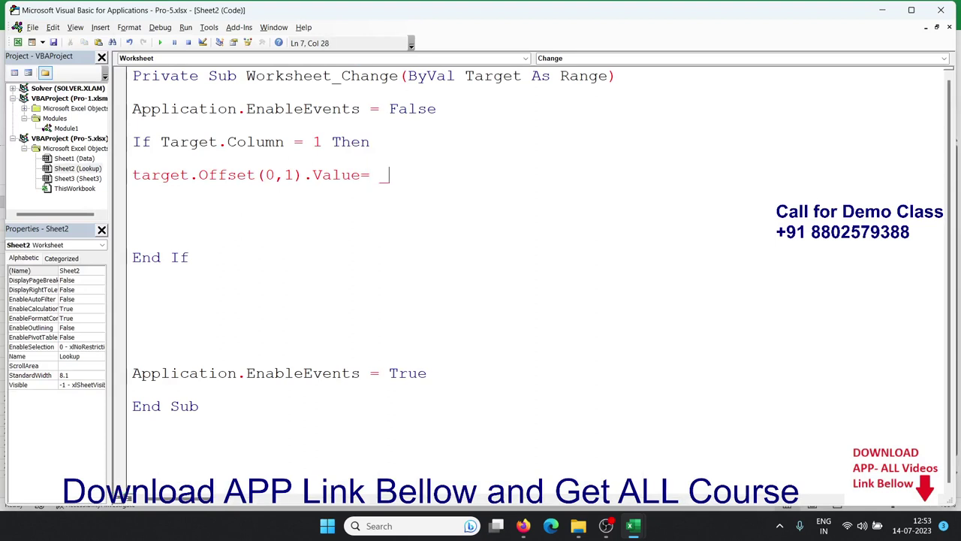
key("End")
key("Return")
Step: On the continuation line, start Application.WorksheetFunction.VLookup(Target.Value
type("a")
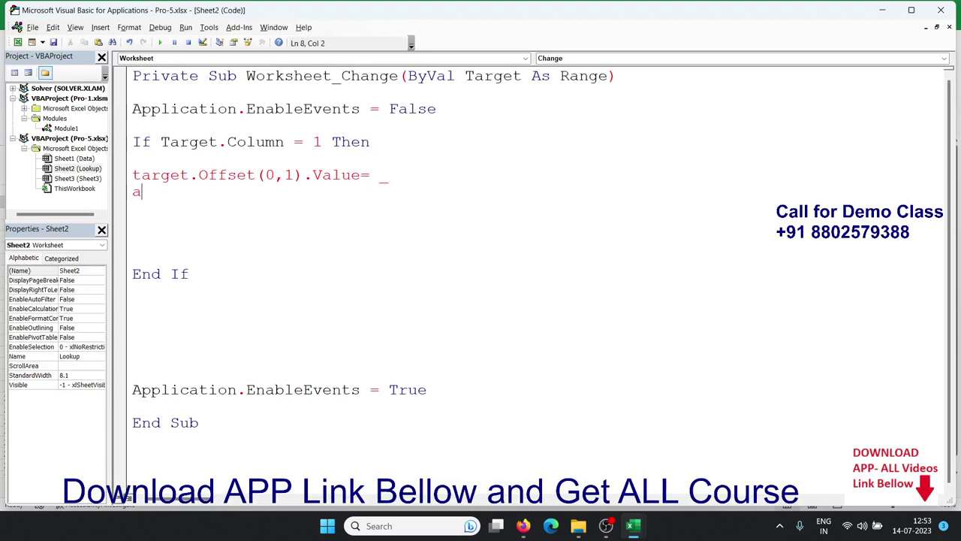
type("pplic")
key("BackSpace")
type("cati")
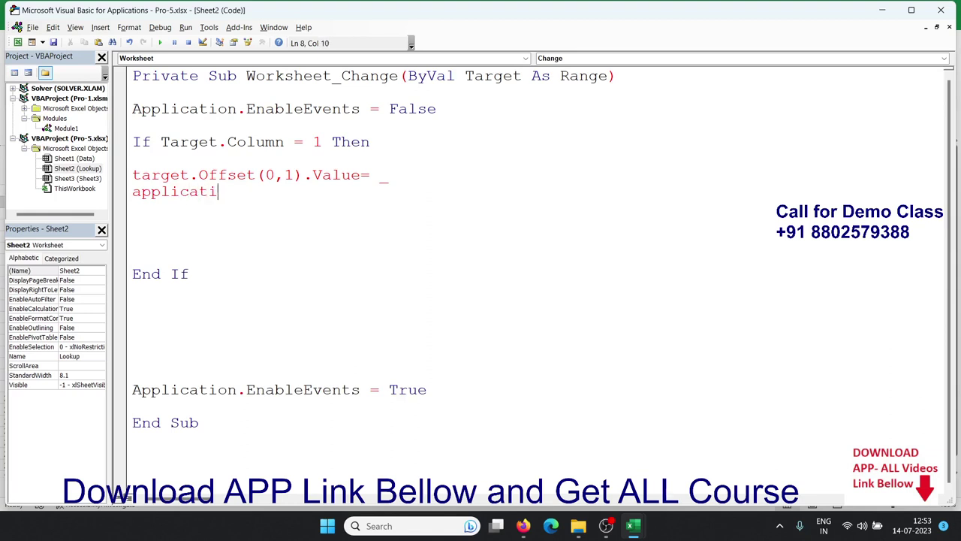
type("on.wo")
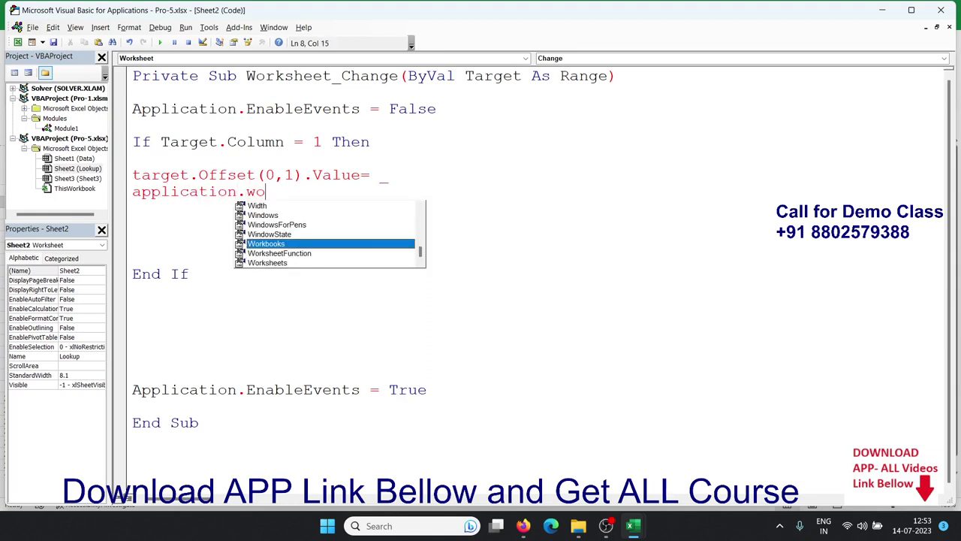
key("Down")
key("Tab")
type(",")
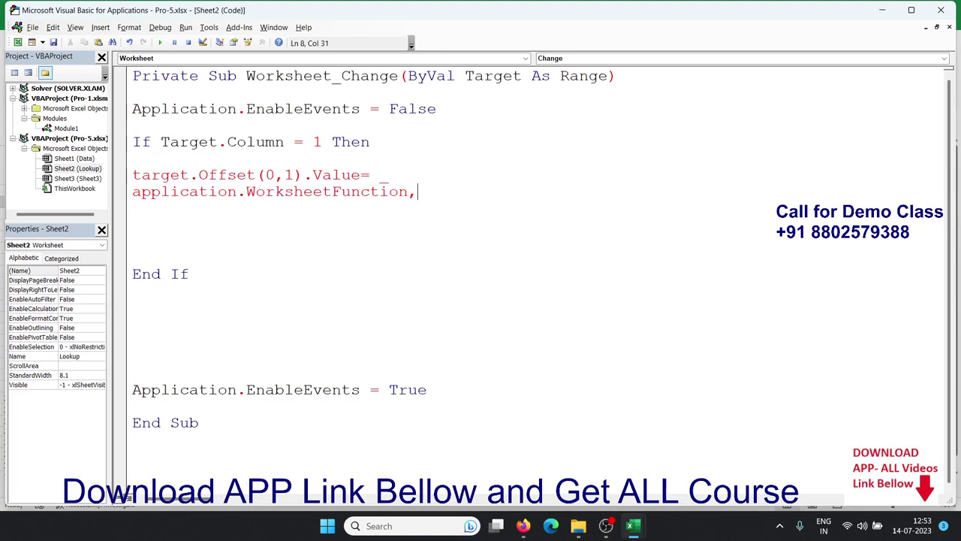
type("vl")
key("BackSpace")
key("BackSpace")
key("BackSpace")
type(".v")
key("Tab")
type("(")
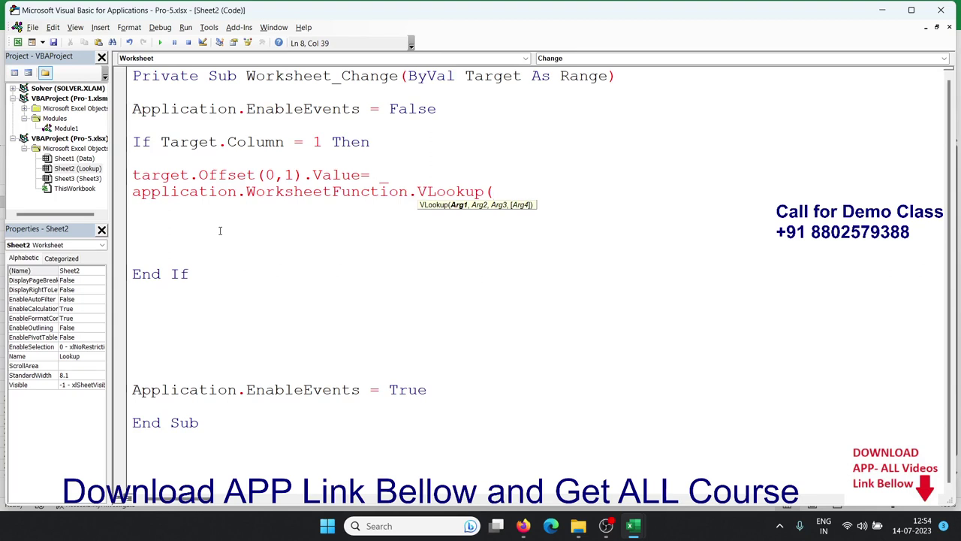
type("targ")
type("et.va")
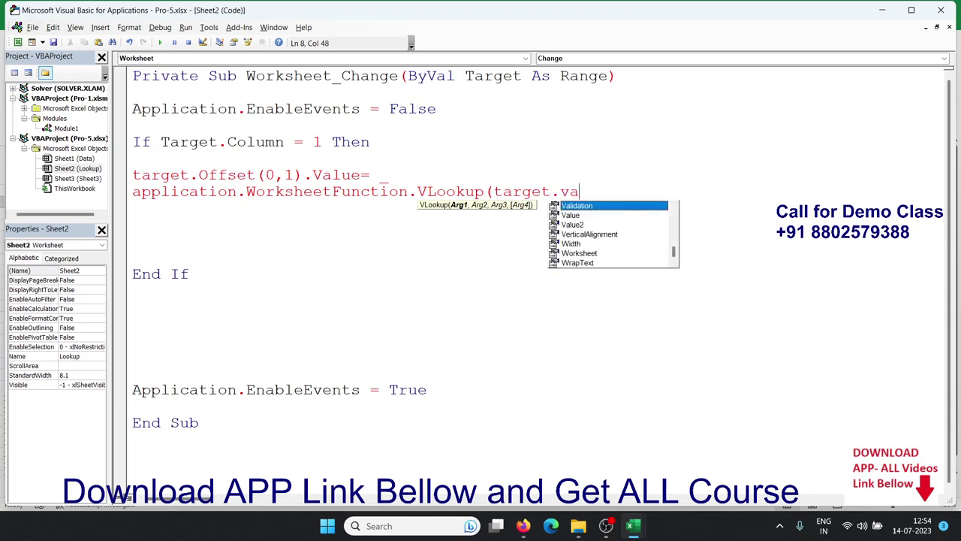
key("Down")
key("Tab")
Step: Finish the VLookup with Sheets("Data").Range("A:N"), 2, 0
type(",")
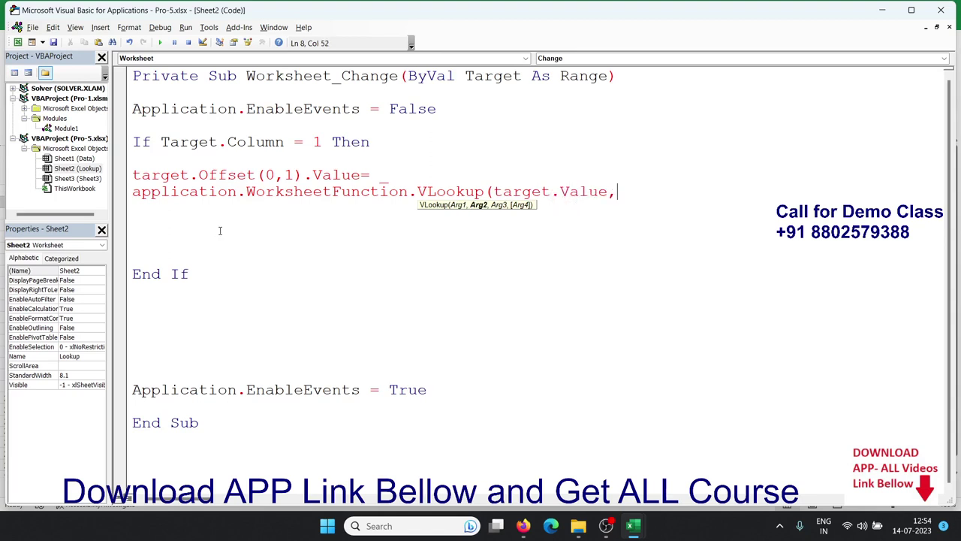
type("sheets(")
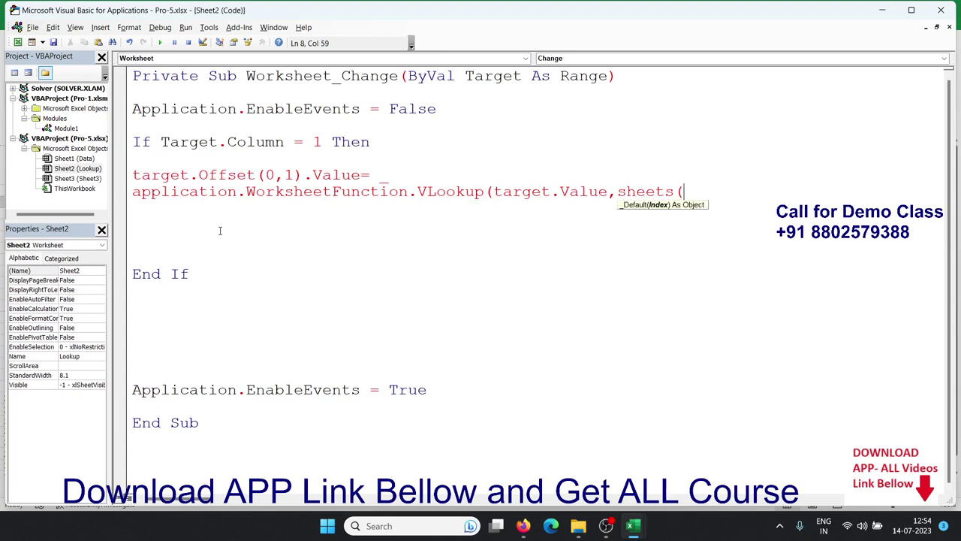
type("\"Data")
type("\")")
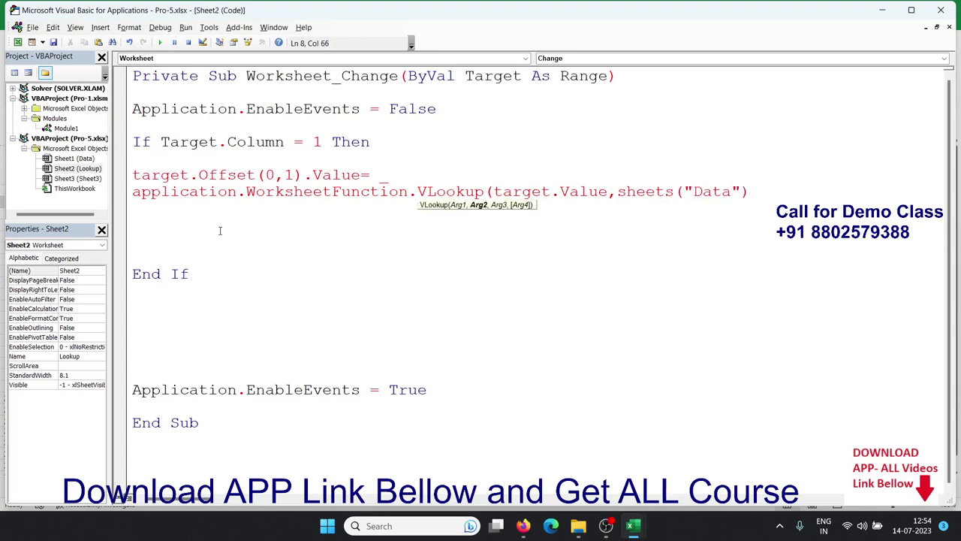
type(".ra")
type("nge(")
key("alt+F11")
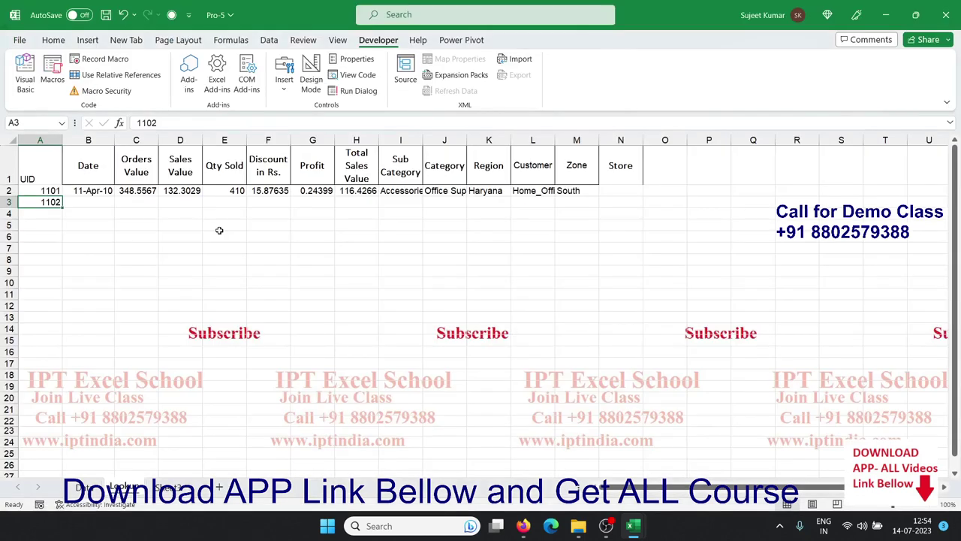
key("alt+F11")
type("\"Data\").range(")
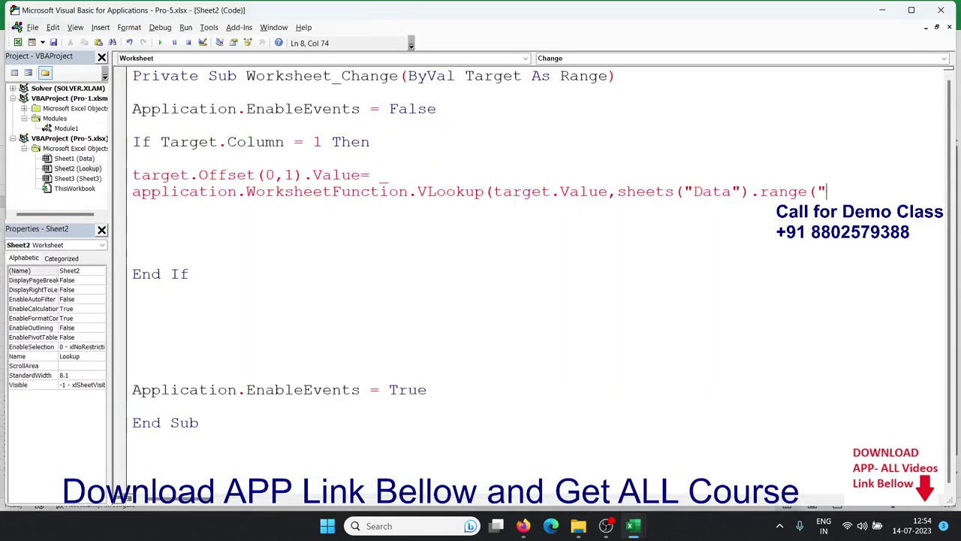
type("A:N")
type("\")")
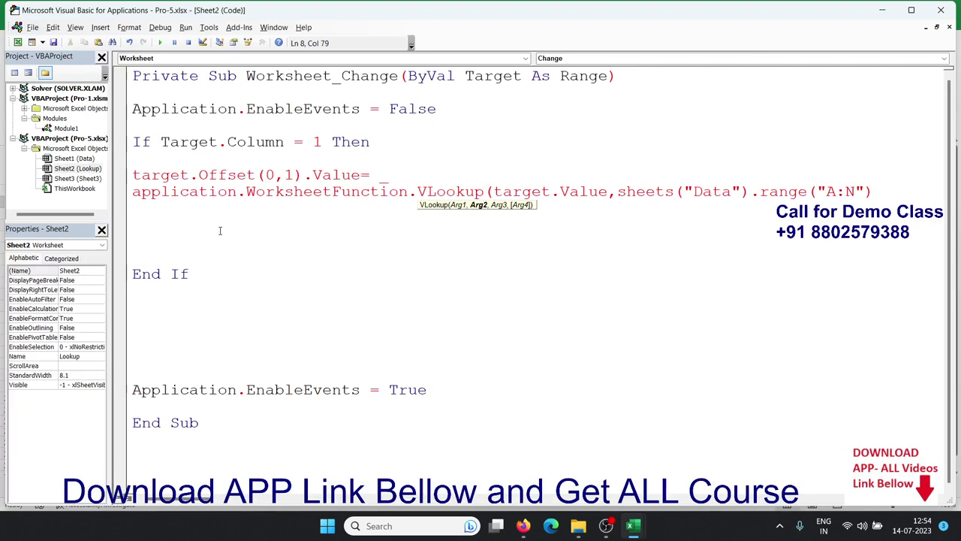
type(", ")
type("2, 0")
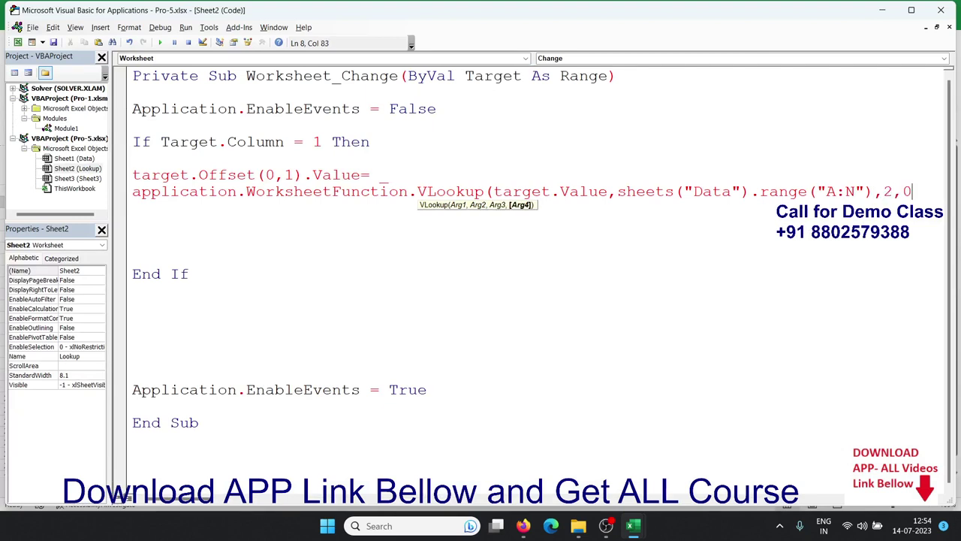
type(")")
key("Return")
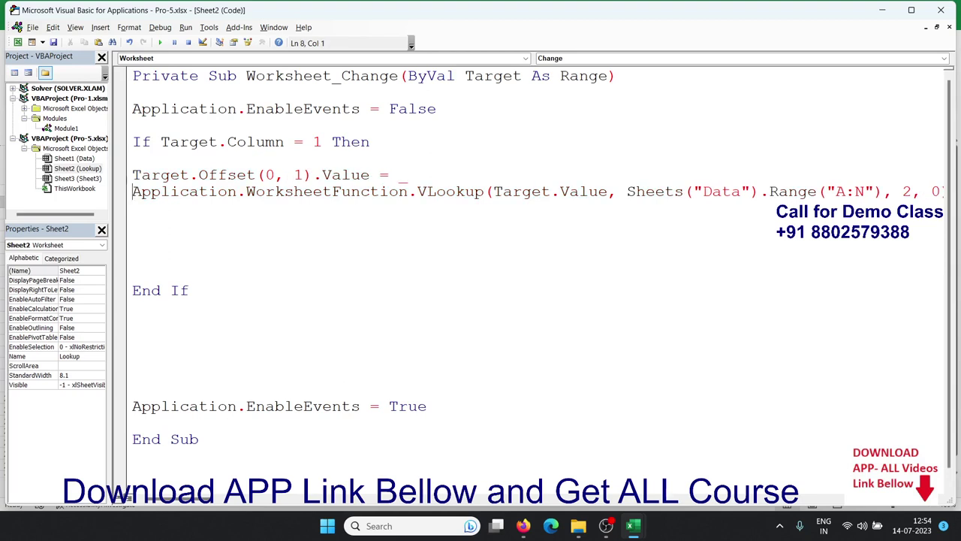
key("Up")
key("shift+Down")
key("shift+Down")
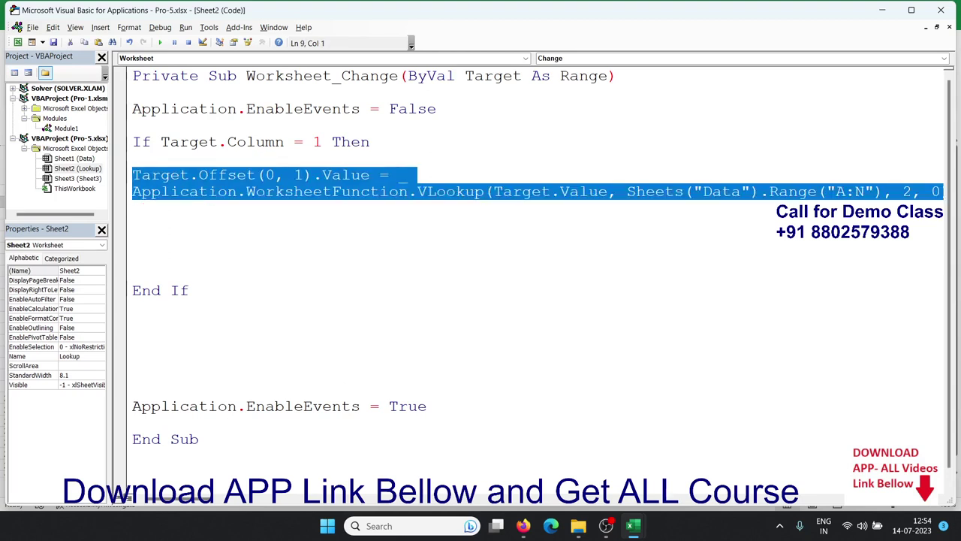
key("ctrl+c")
key("Right")
key("Return")
key("ctrl+v")
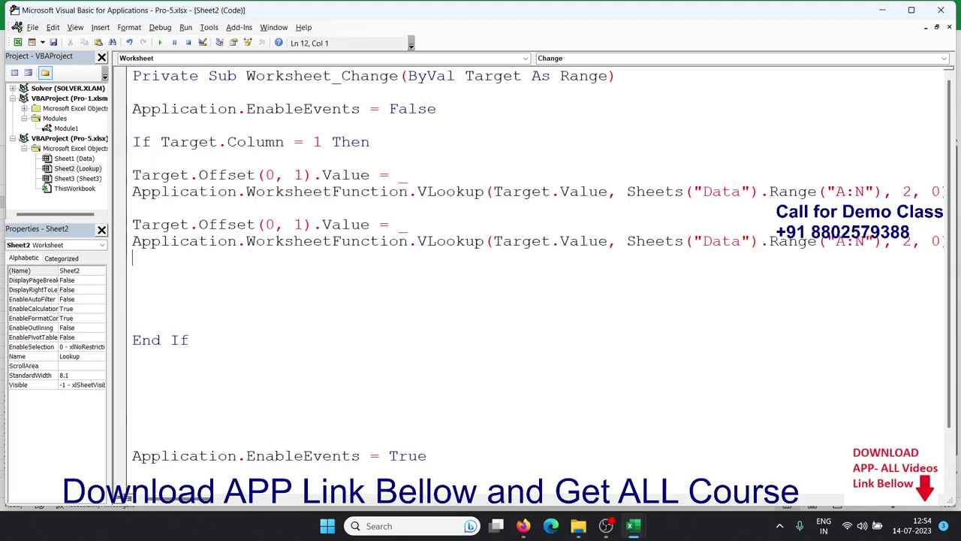
left_click(299, 224)
double_click(299, 224)
type("2")
left_click(899, 242)
key("Delete")
type("3")
key("Return")
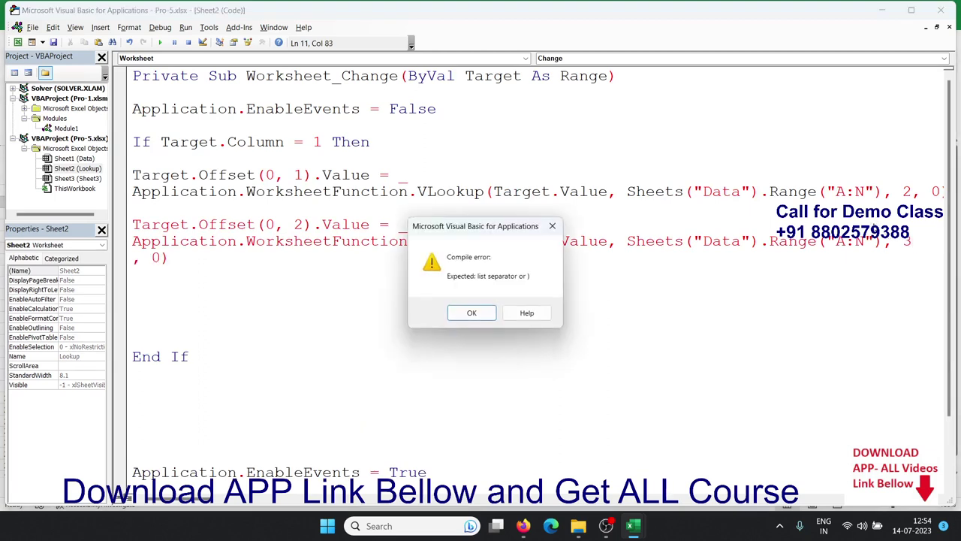
key("Return")
key("ctrl+z")
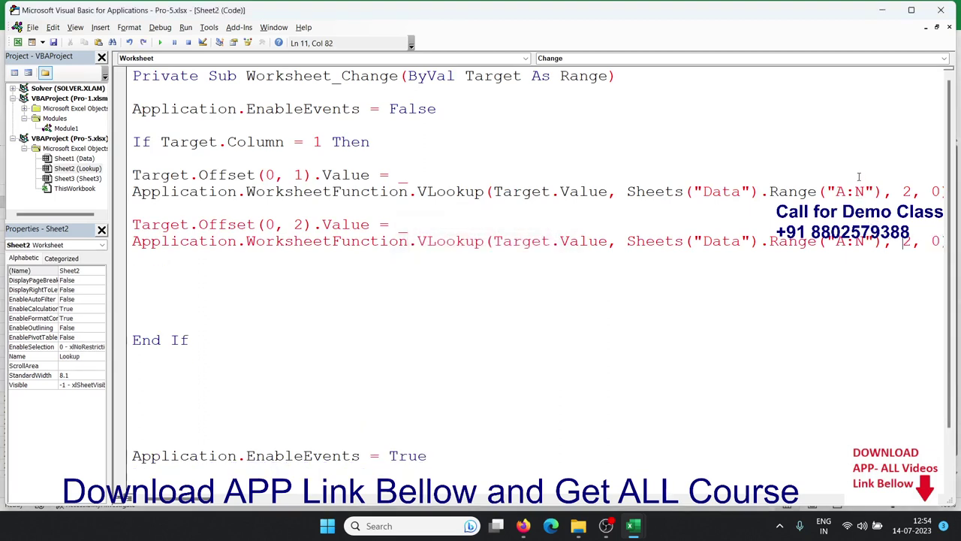
key("Delete")
type("3")
key("Down")
key("Return")
key("ctrl+v")
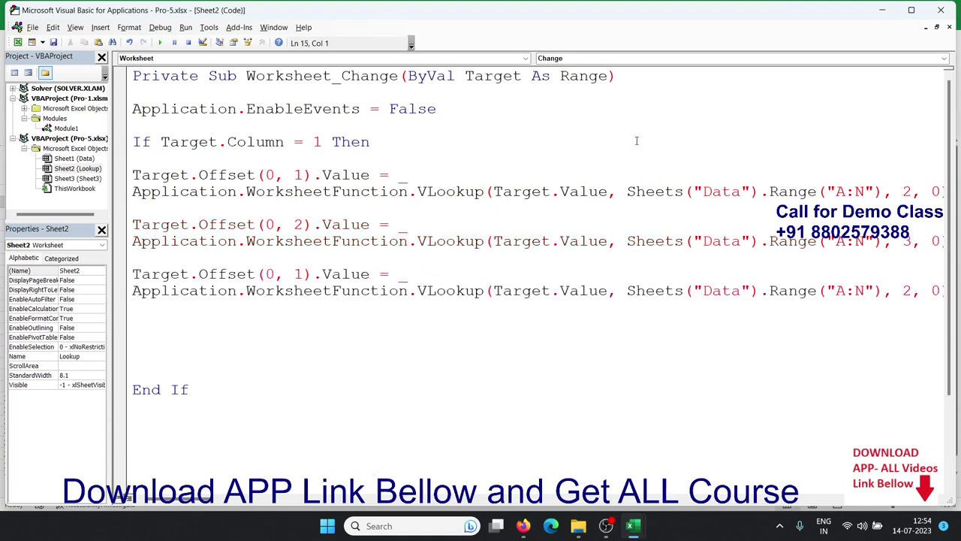
left_click(304, 274)
key("BackSpace")
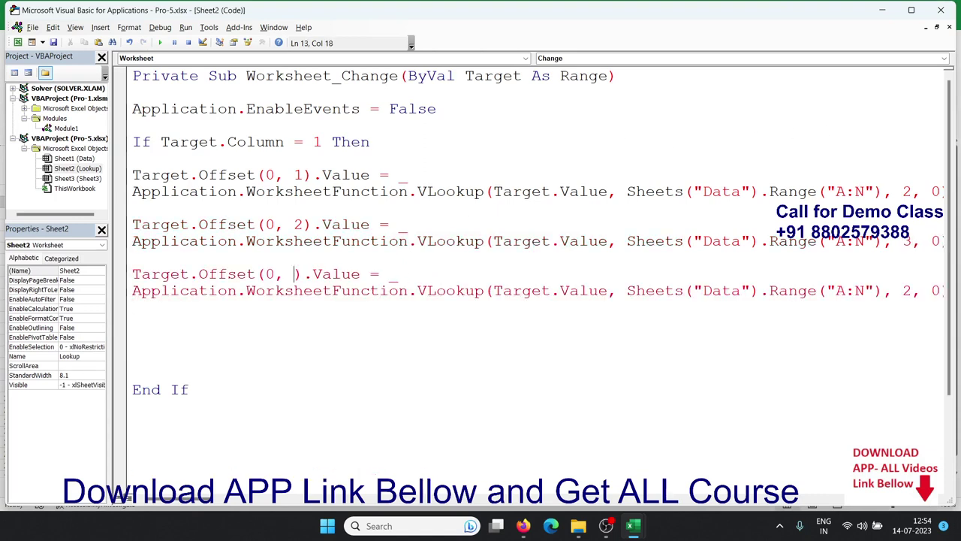
type("4")
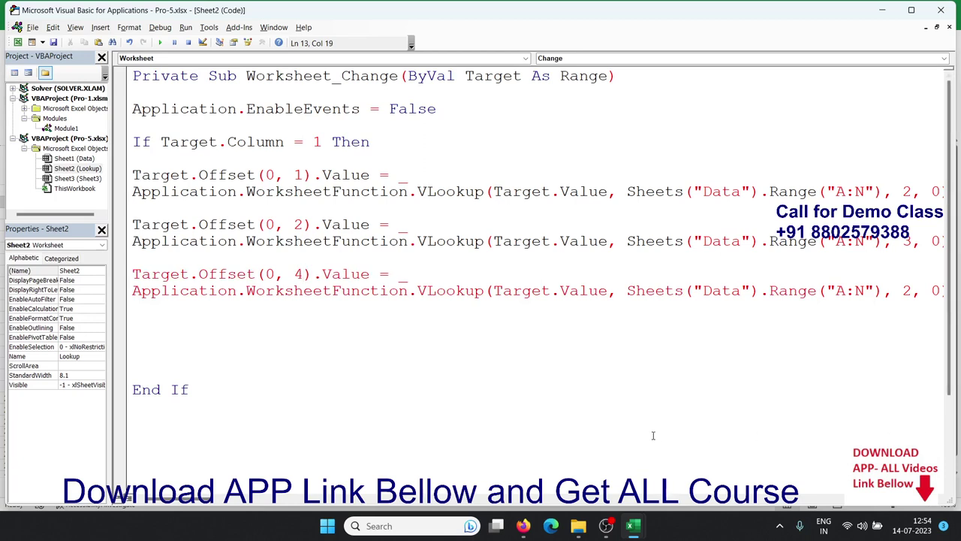
key("ctrl+z")
key("ctrl+z")
key("ctrl+z")
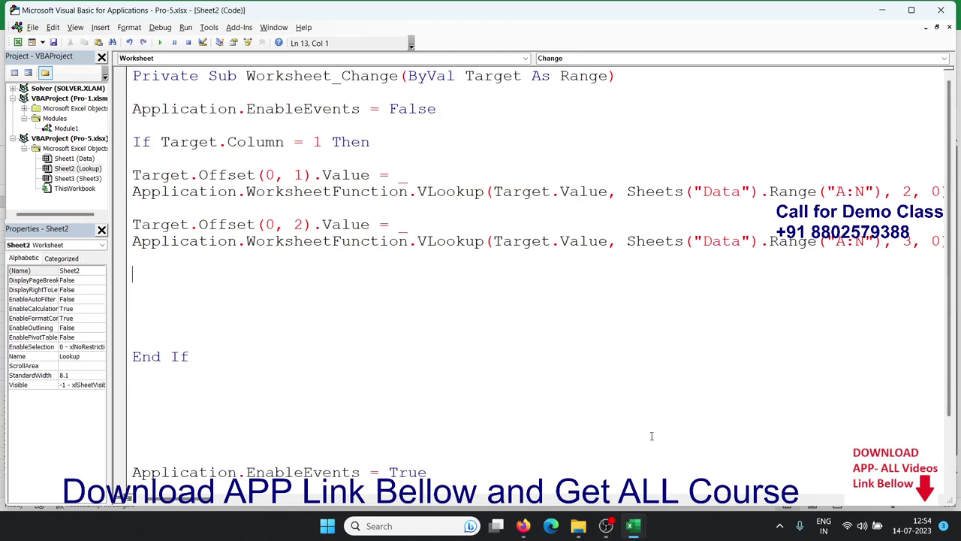
key("ctrl+z")
key("ctrl+z")
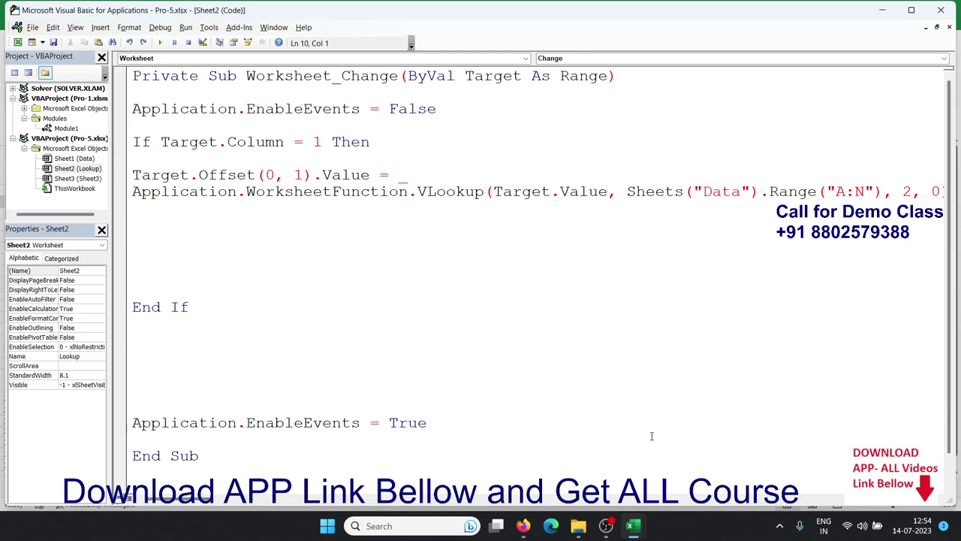
Step: Insert a 'For i = 1 To 13' line above the lookup, after counting the 13 detail columns
key("Up")
key("Up")
key("Up")
key("Return")
key("Up")
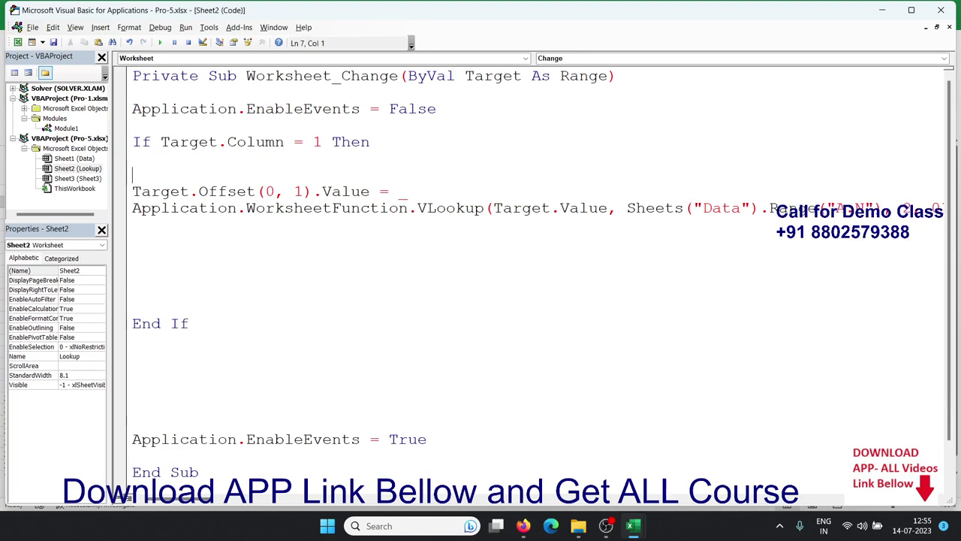
type("for ")
type("i = ")
type("1 ")
type("to")
key("alt+F11")
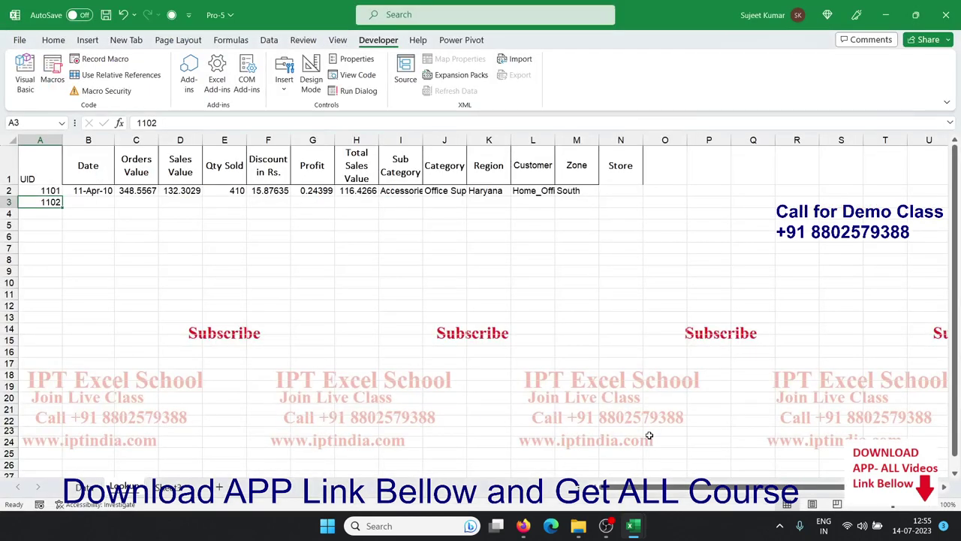
key("Up")
key("Up")
key("Right")
key("ctrl+shift+Right")
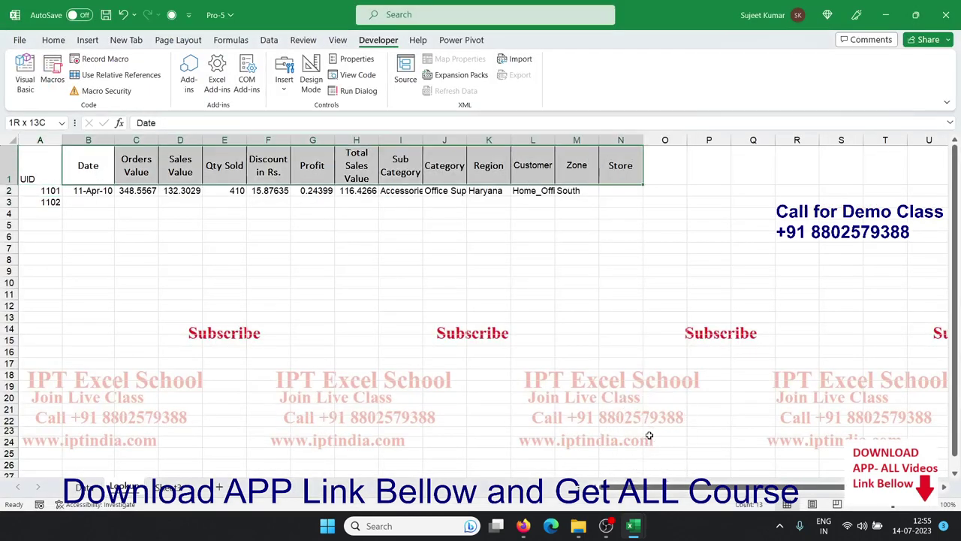
key("alt+F11")
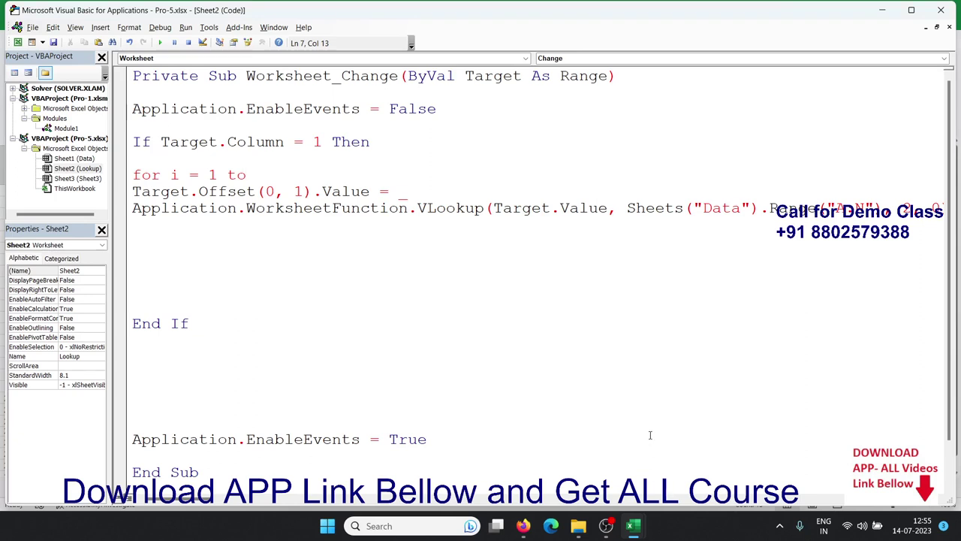
type("13")
key("Down")
key("Down")
key("Down")
Step: Add a 'Next i' line below the VLookup line to close the loop
key("Return")
type("nex")
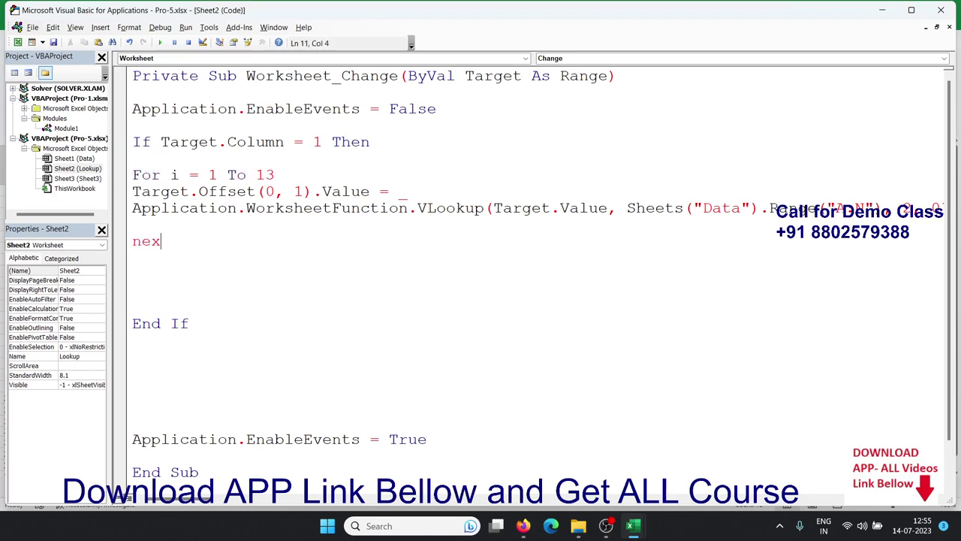
type("y")
key("BackSpace")
key("BackSpace")
type("r")
key("BackSpace")
type("t i")
key("Up")
Step: Replace the offset 1 and the VLookup column number 2 with i
double_click(304, 191)
type("i")
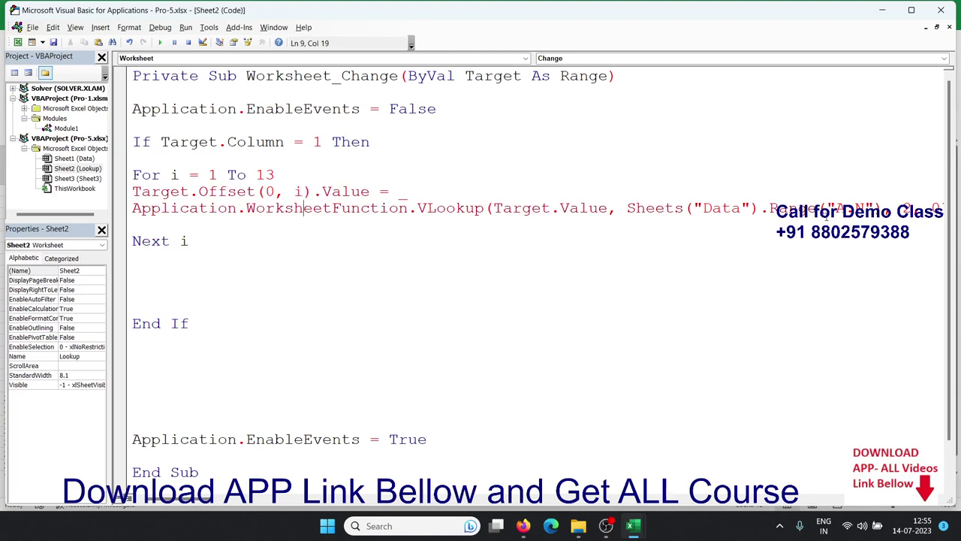
double_click(906, 208)
type("i+1")
left_click(133, 225)
left_click(271, 257)
Step: Re-enter UID 1102 in A3 and format the Date column as dates so B3 shows 12-Apr-10
key("alt+F11")
left_click(50, 214)
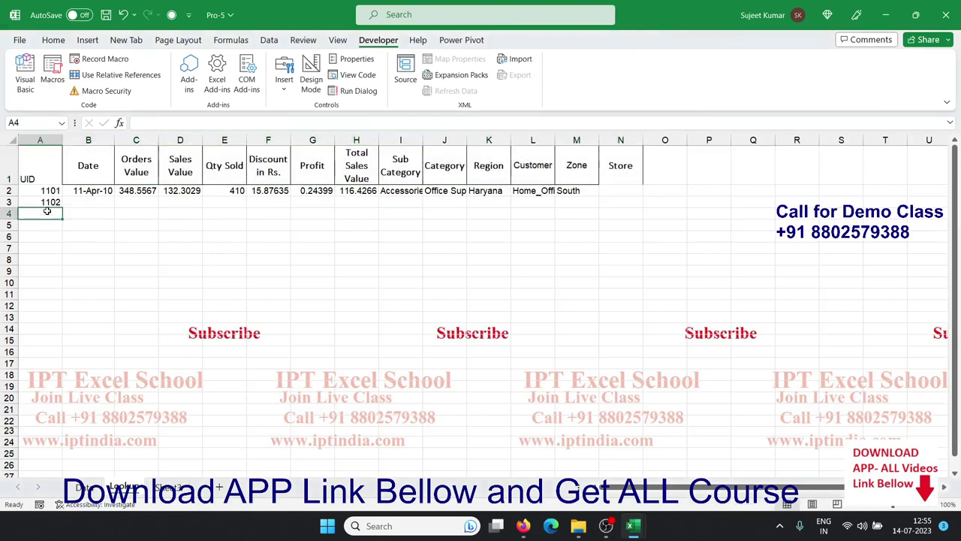
left_click(47, 202)
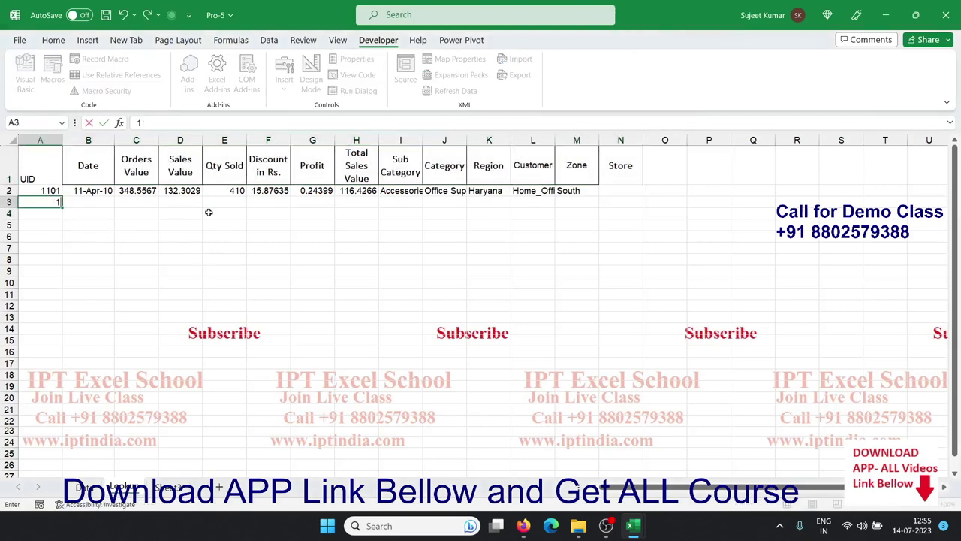
type("1102")
key("Return")
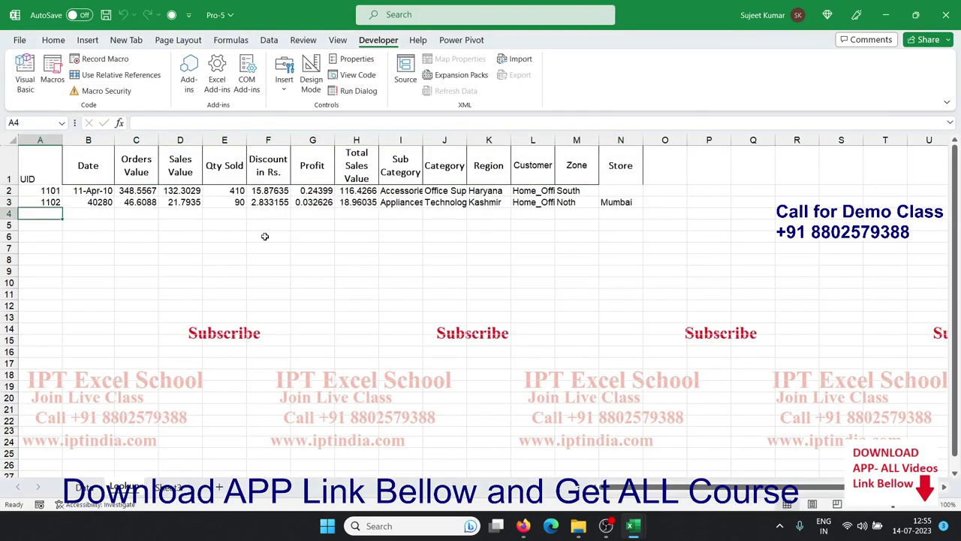
key("Up")
key("Right")
key("ctrl+space")
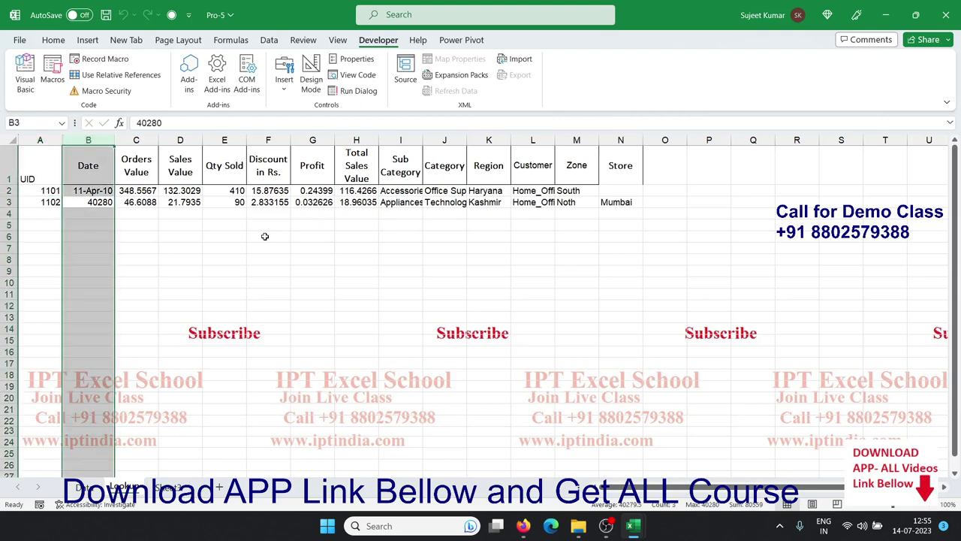
key("ctrl+shift+3")
key("Down")
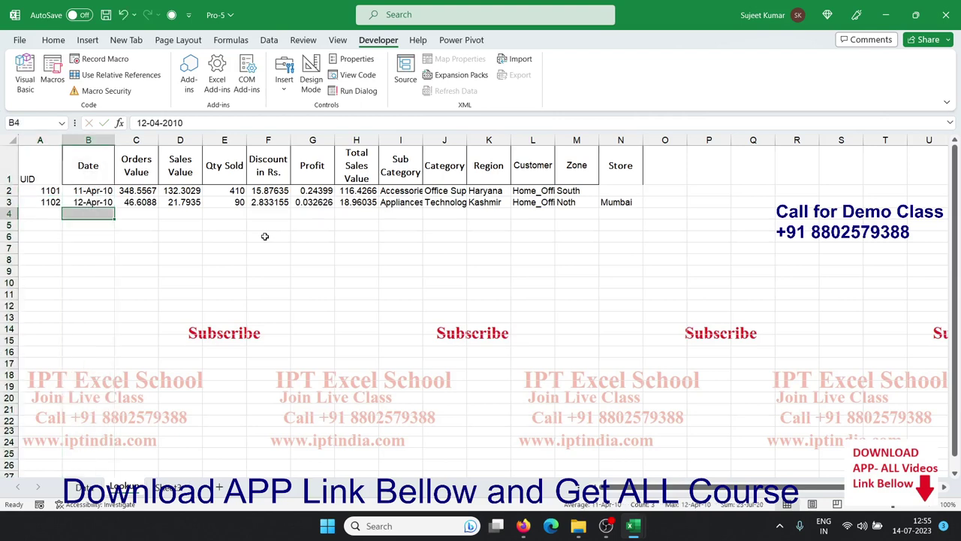
key("Left")
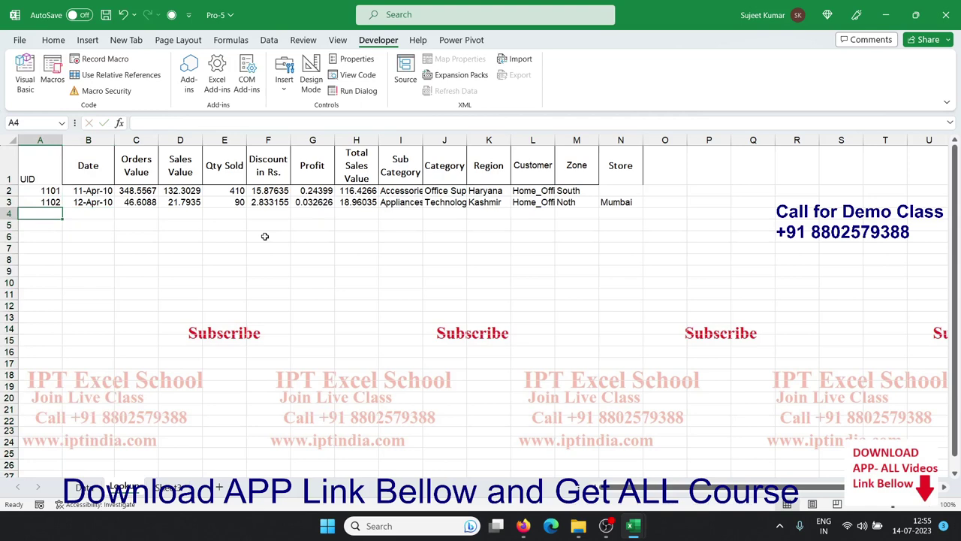
Step: Enter UIDs 1103, 1104, 1105 and 1106 in A4:A7 to auto-fill their rows
type("1103")
key("Return")
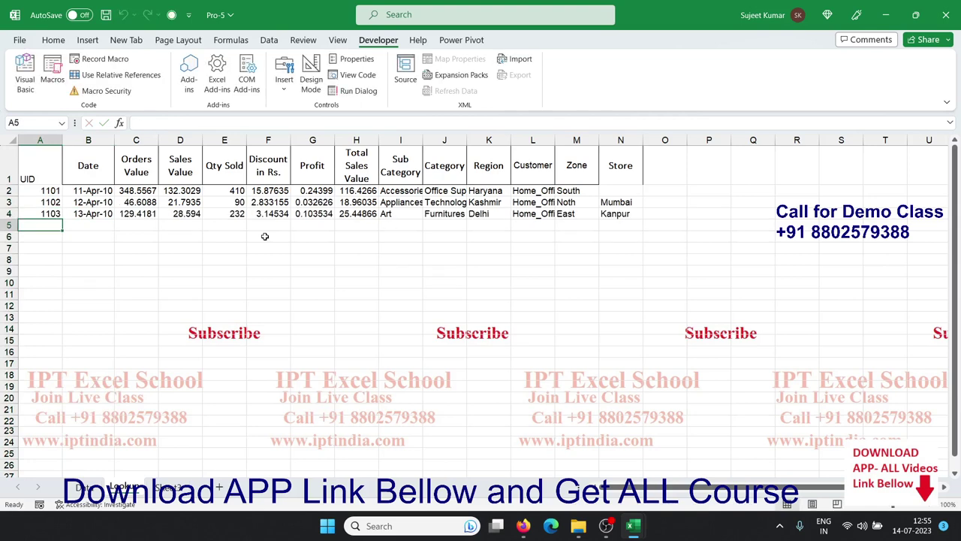
type("1104")
key("Return")
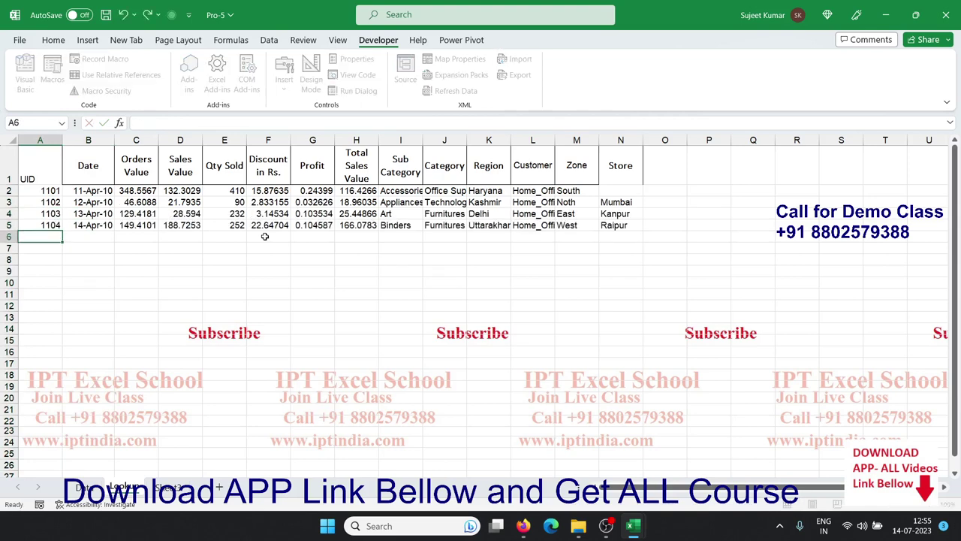
type("1105")
key("Return")
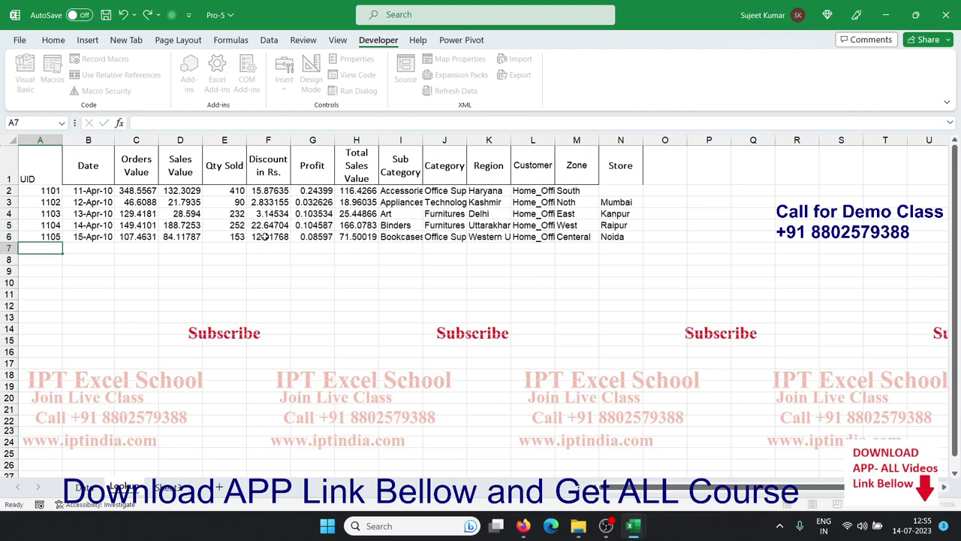
type("1106")
key("Return")
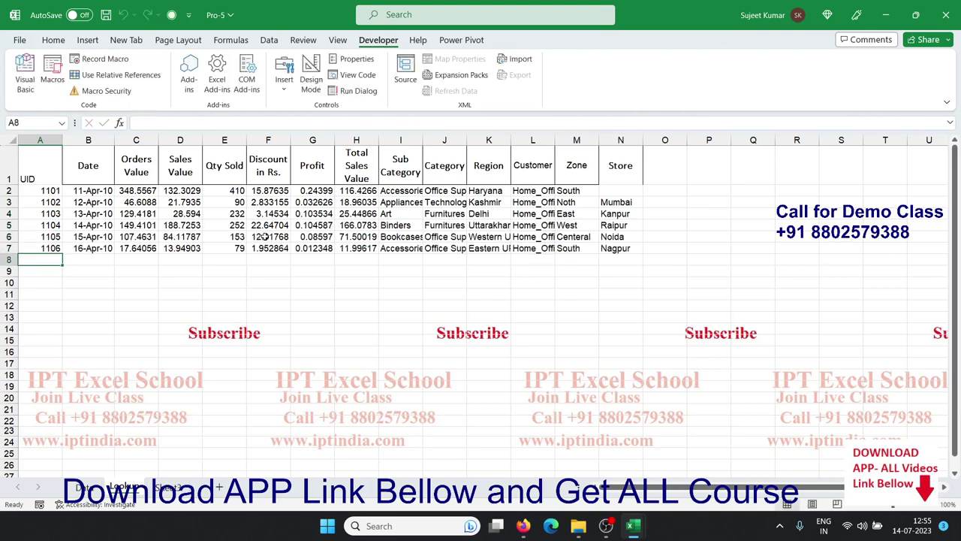
Step: Enter a test value 1533 in G9, then delete it
key("Up")
key("Right")
key("Up")
key("Right")
key("Right")
key("Right")
key("Right")
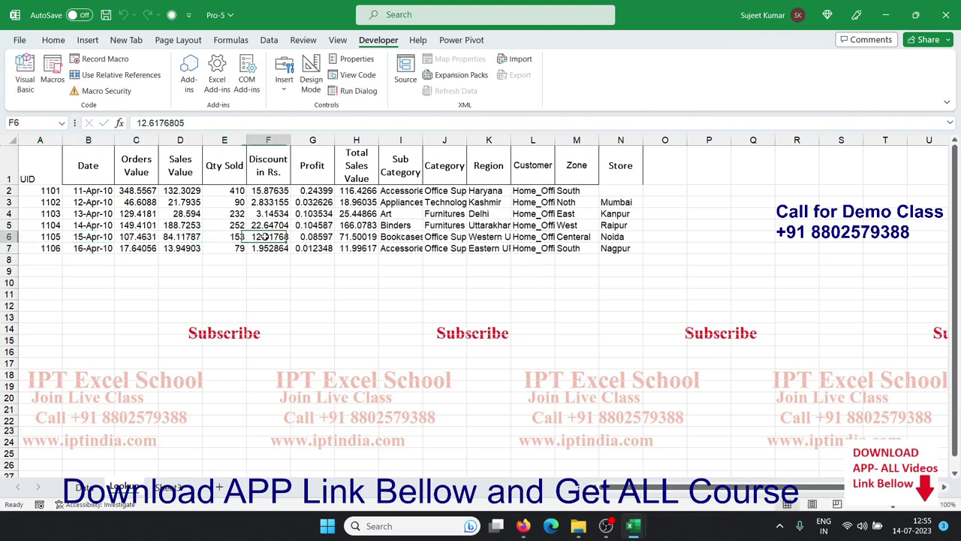
key("Right")
key("Down")
key("Down")
key("Down")
type("1533")
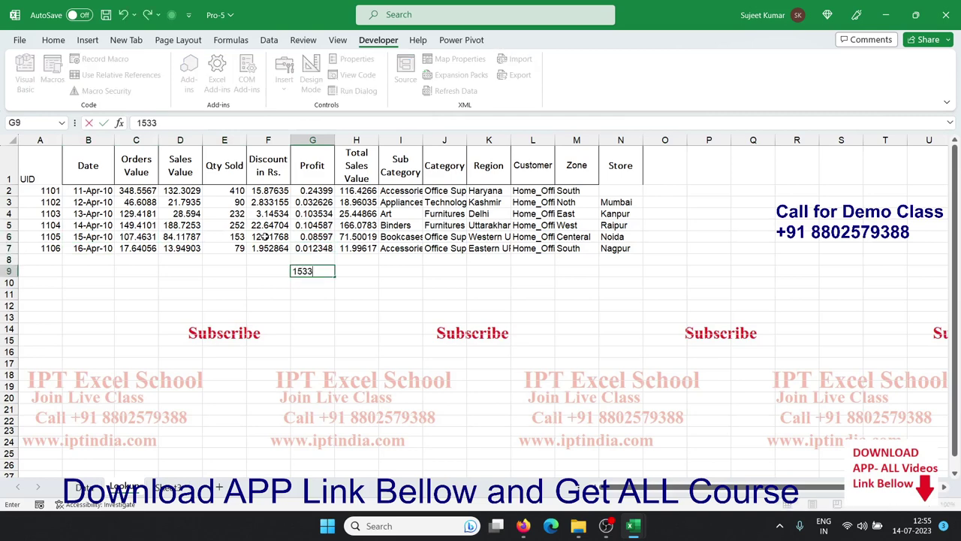
key("Return")
key("Up")
key("Delete")
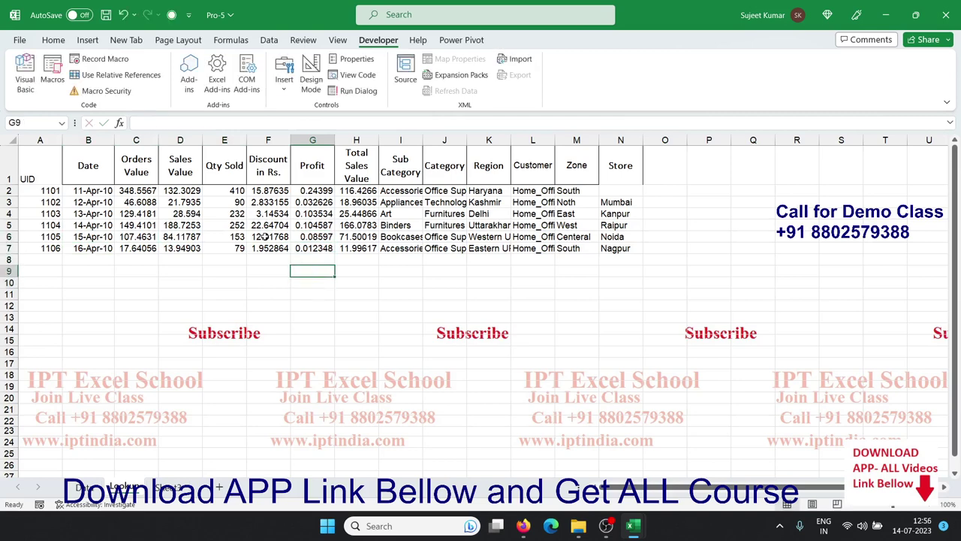
key("Left")
key("Left")
key("Left")
key("Left")
key("Left")
key("Left")
key("Up")
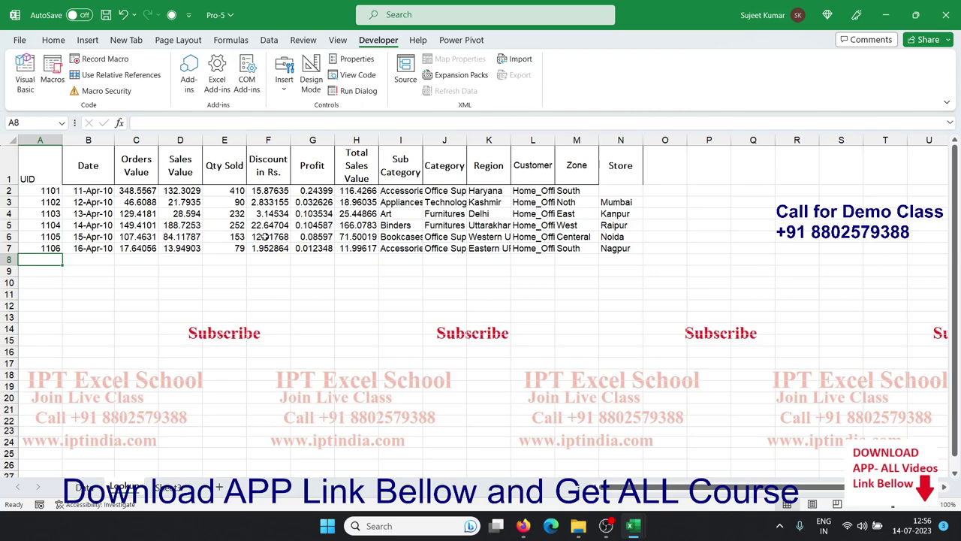
Step: Switch to the VBA editor to review the Lookup sheet's For i = 1 To 13 loop code
key("alt+F11")
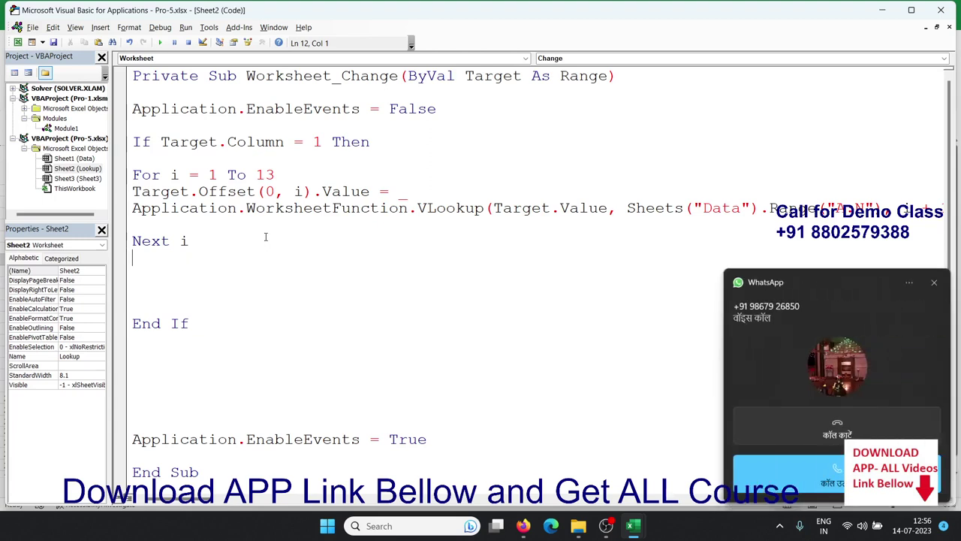
Step: Dismiss the call notification and open the Downloads folder in File Explorer
left_click(864, 435)
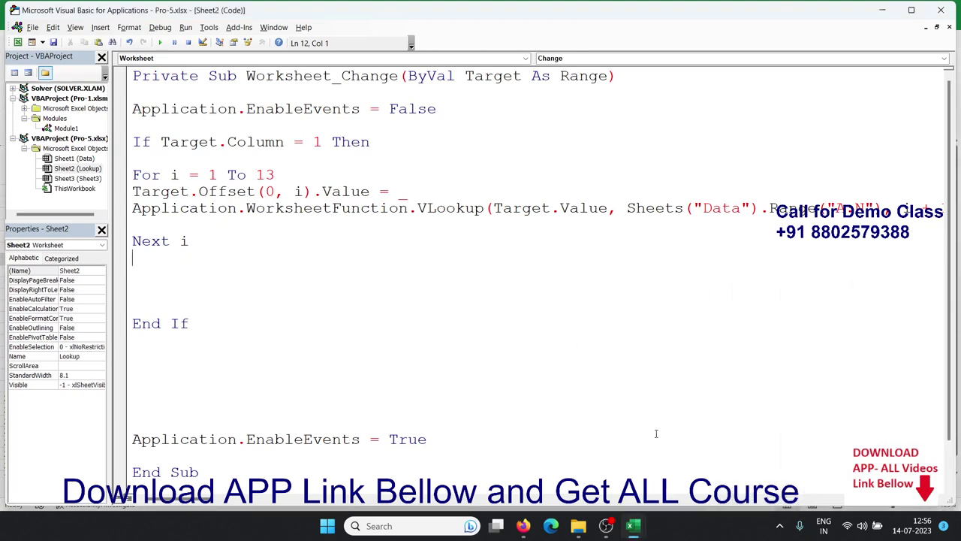
left_click(575, 531)
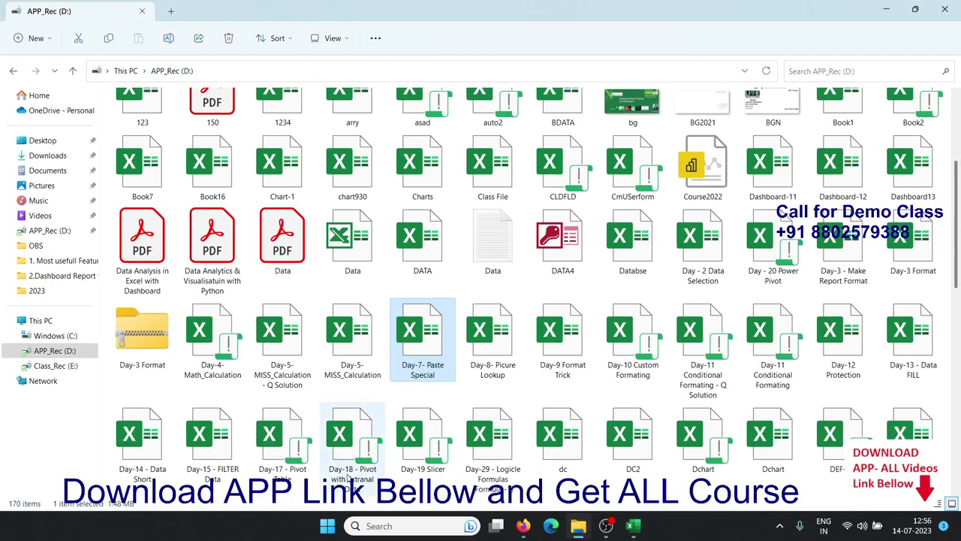
left_click(53, 191)
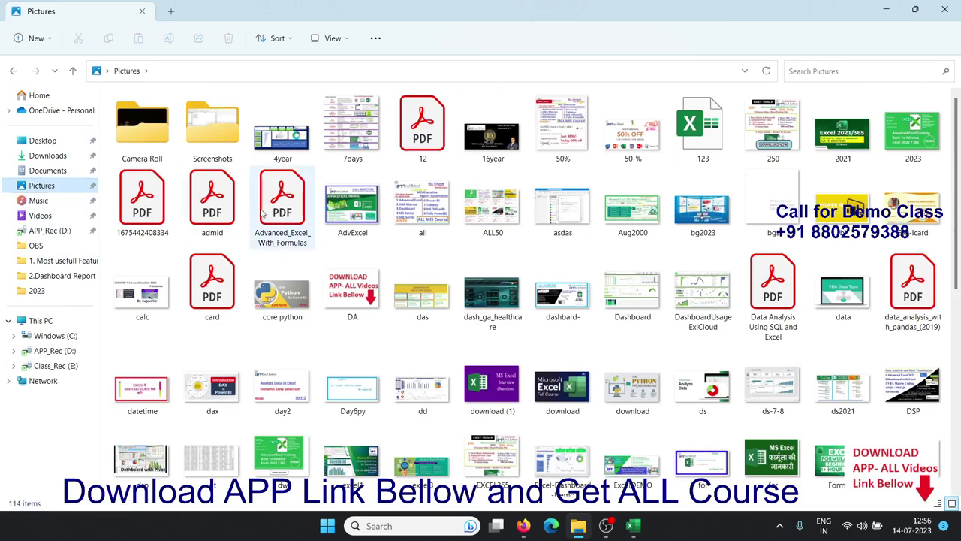
left_click(53, 156)
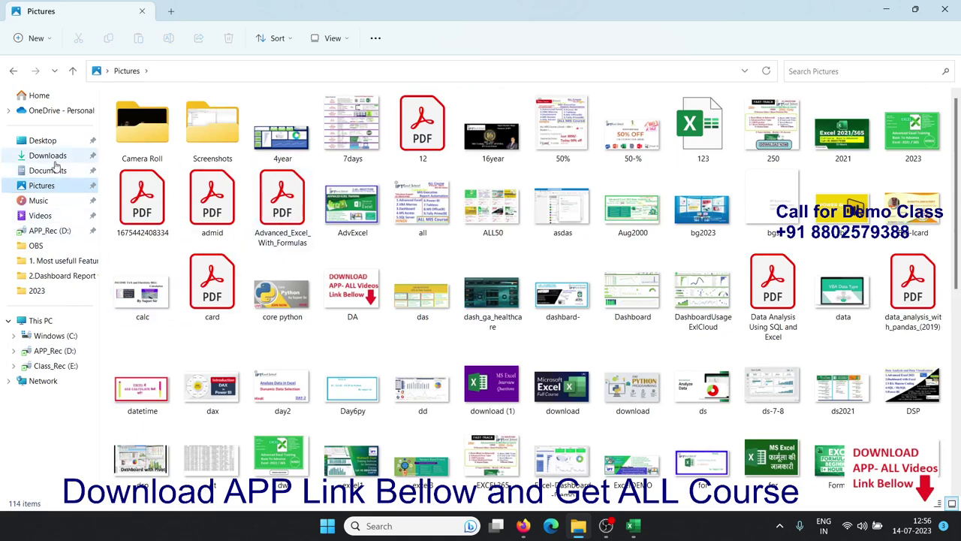
Step: Search Downloads for 'vba', then 'excel', and clear the search
left_click(810, 73)
type("vba")
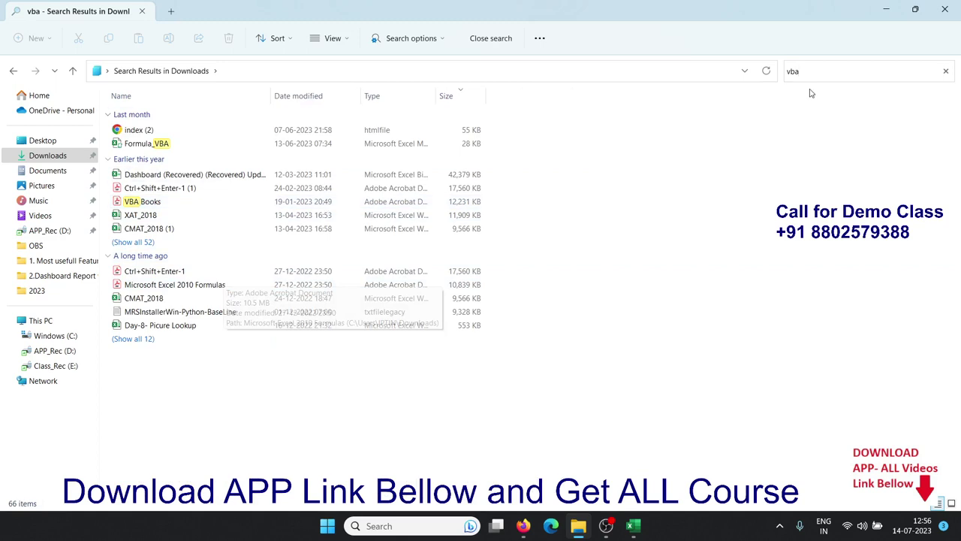
left_click(777, 69)
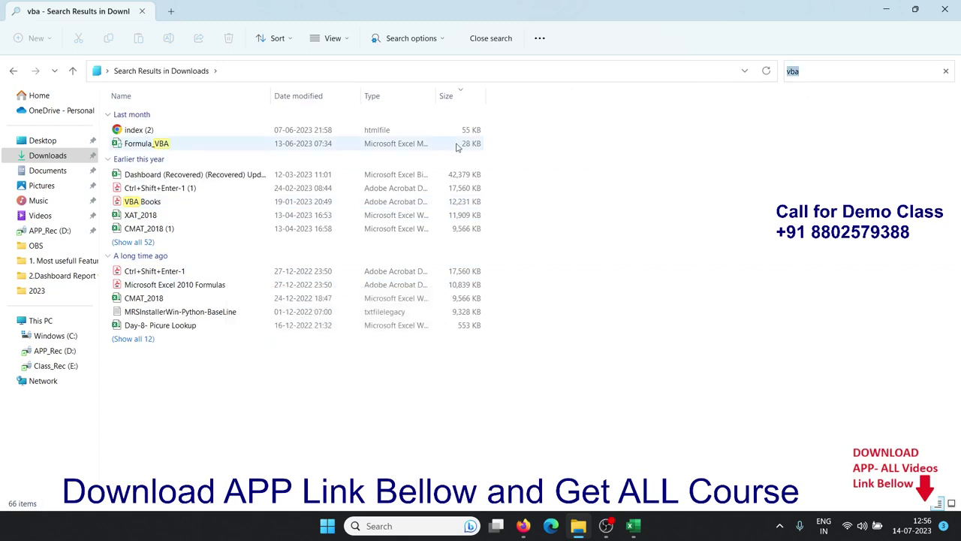
type("excel")
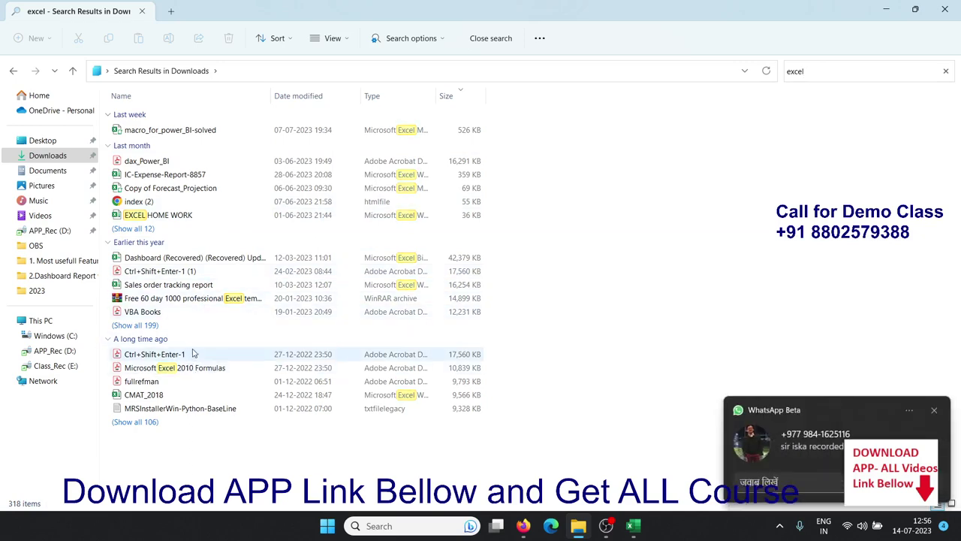
key("Escape")
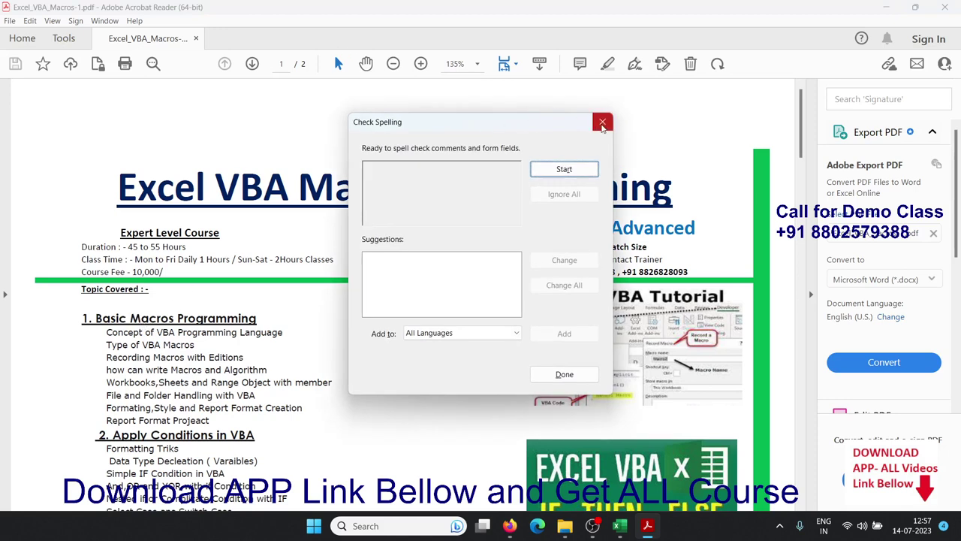
Step: Close Check Spelling, review the brochure's heading and 10,000/ course fee, then minimize Reader
left_click(601, 123)
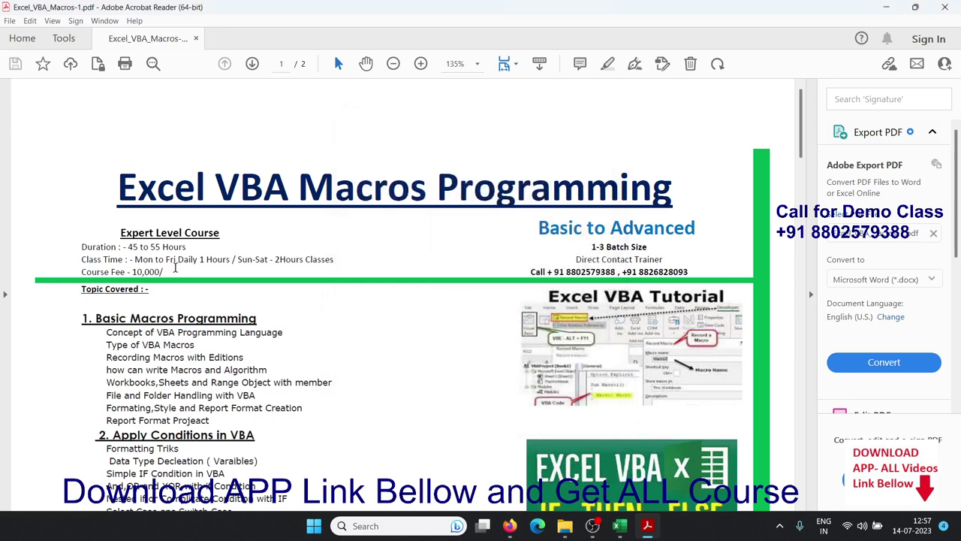
triple_click(179, 229)
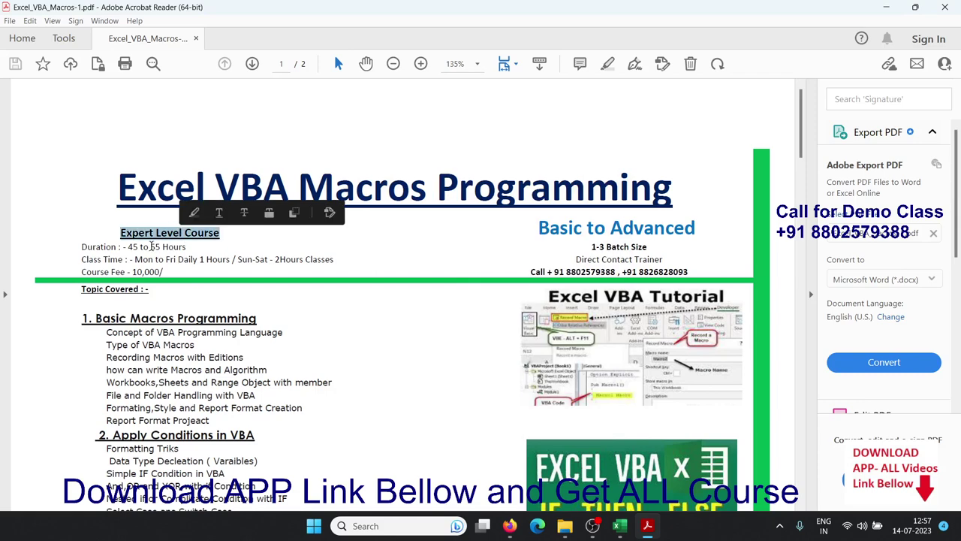
double_click(143, 246)
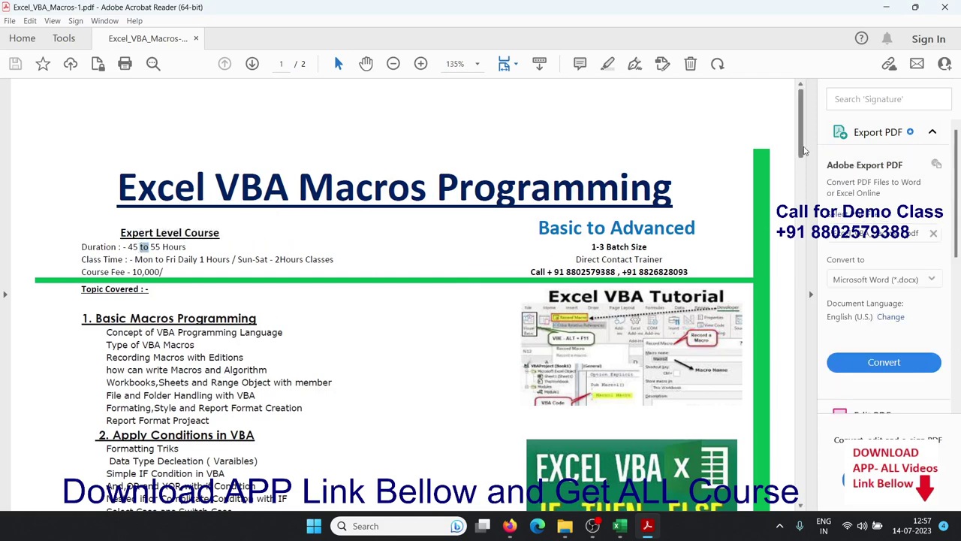
mouse_move(803, 150)
left_mouse_down()
mouse_move(809, 364)
mouse_move(778, 145)
left_mouse_up()
left_click_drag(132, 272, 162, 272)
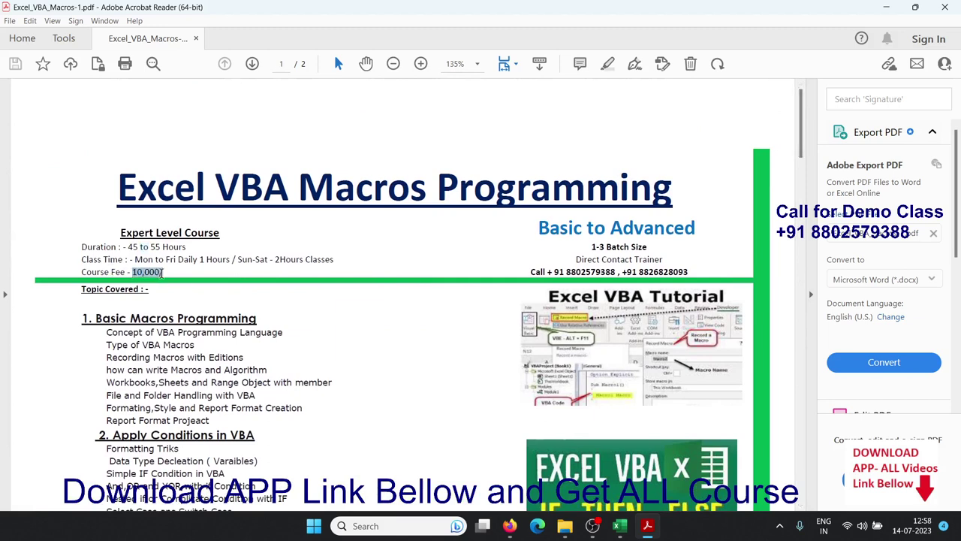
left_click(226, 315)
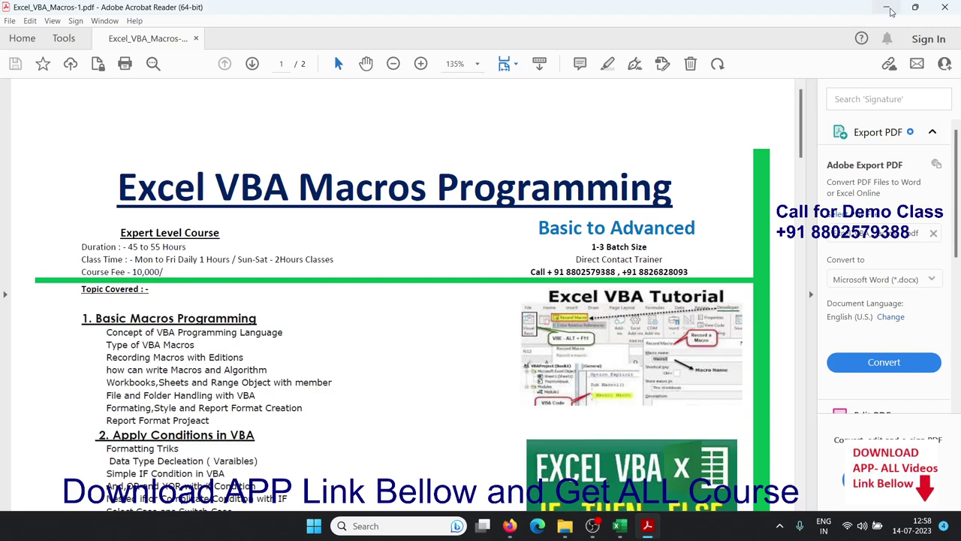
left_click(893, 8)
Step: Minimize the open windows and browse Explorer to Class_Rec (E:) > Pictures, selecting Aug2000
left_click(889, 10)
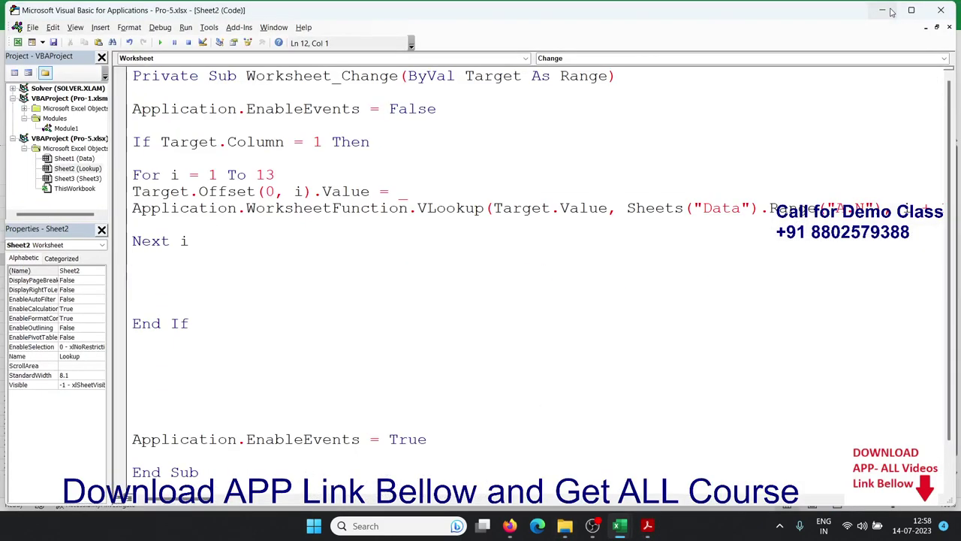
left_click(889, 11)
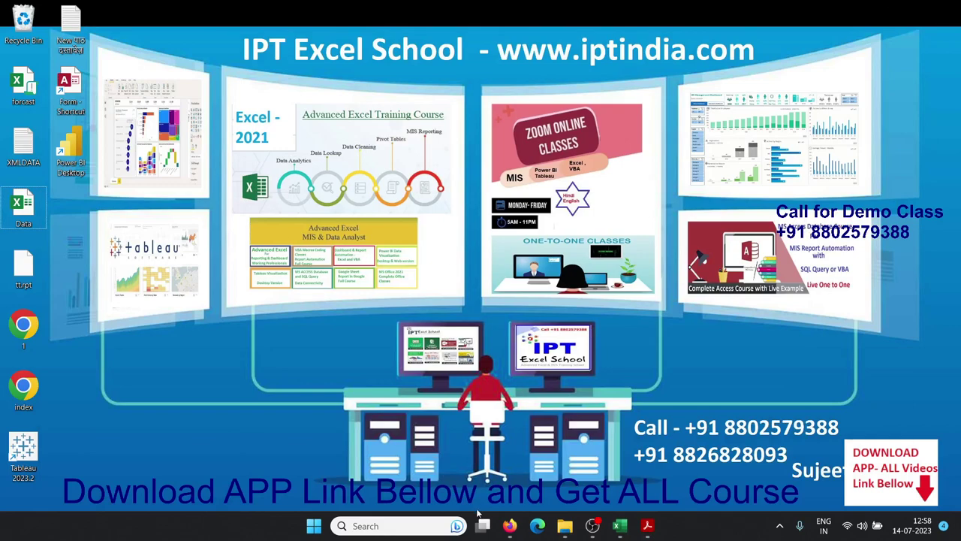
left_click(561, 529)
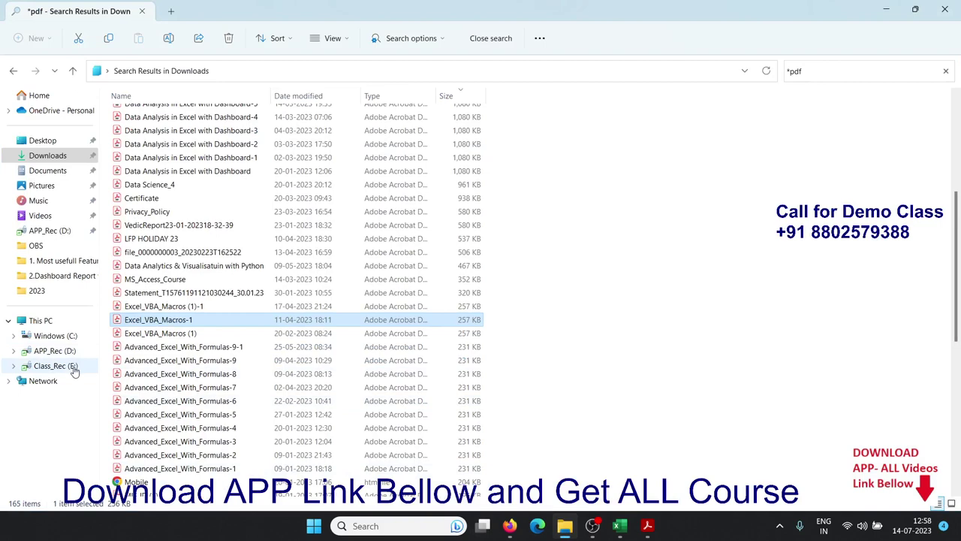
left_click(55, 365)
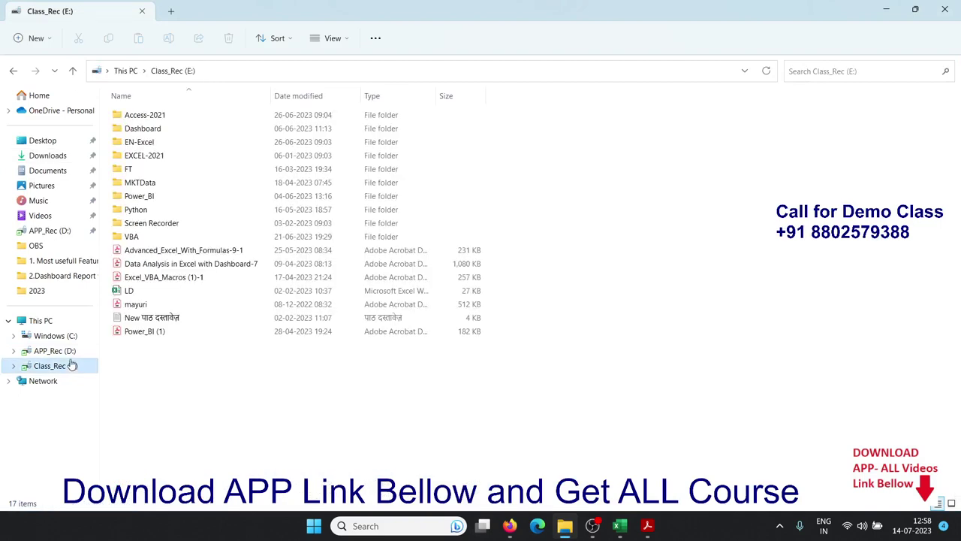
left_click(41, 186)
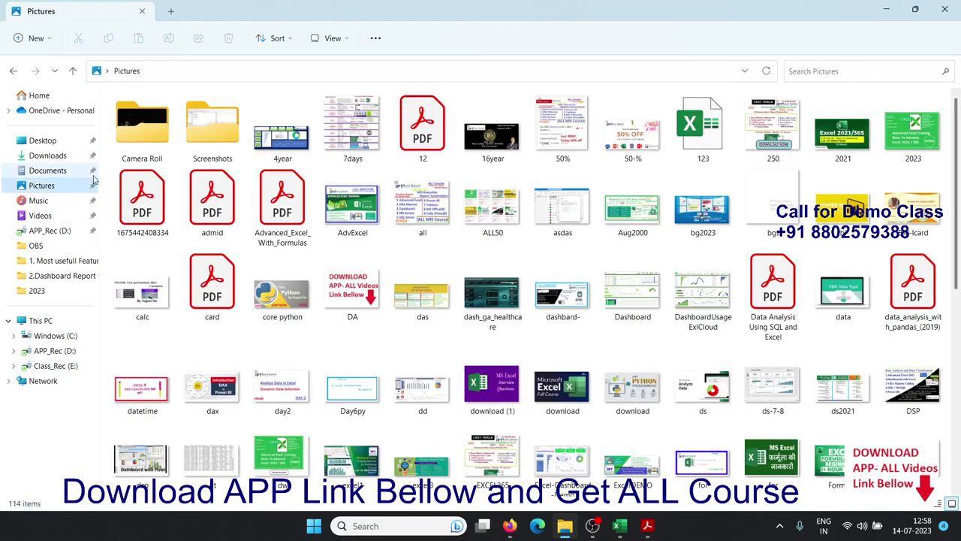
left_click(633, 227)
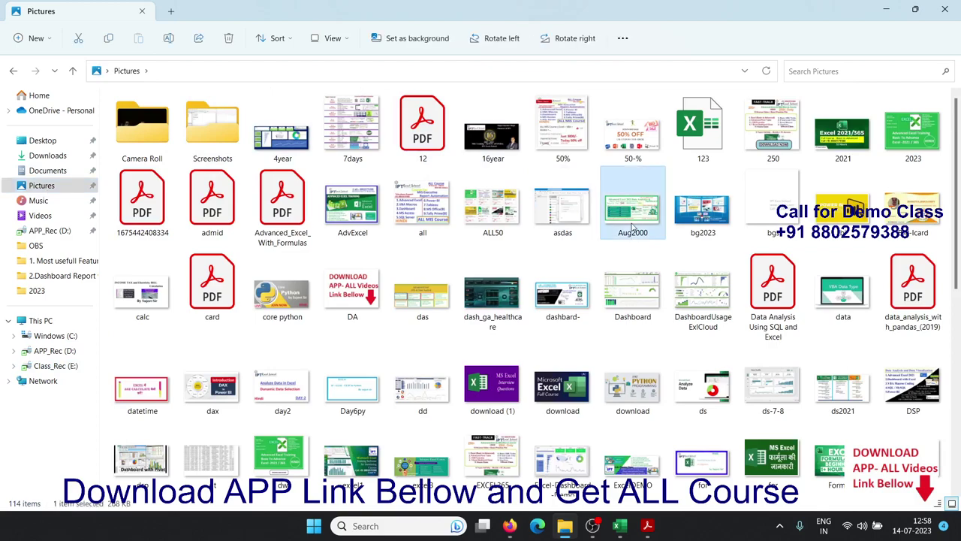
Step: View Aug2000 in Photos, close it, then open the VBA - 2000.jpg banner
double_click(633, 226)
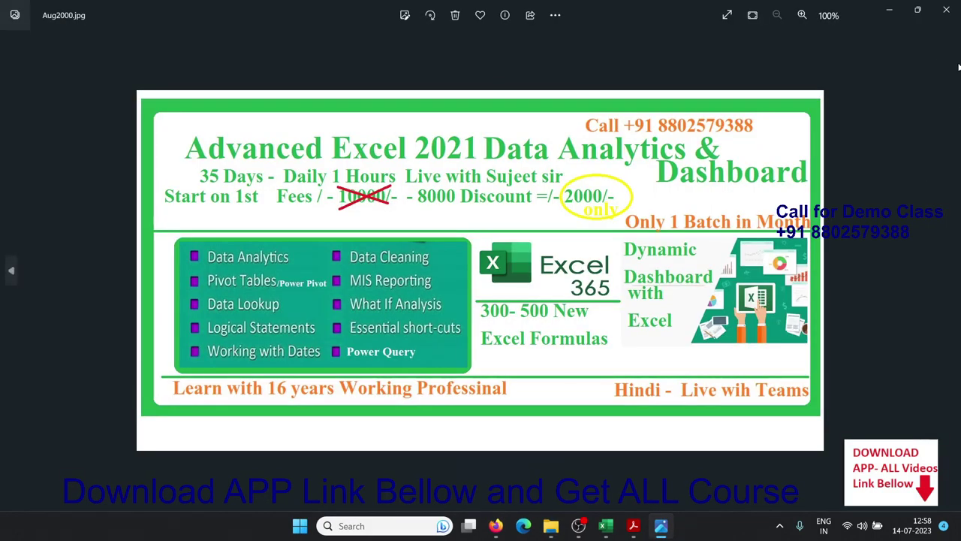
left_click(945, 8)
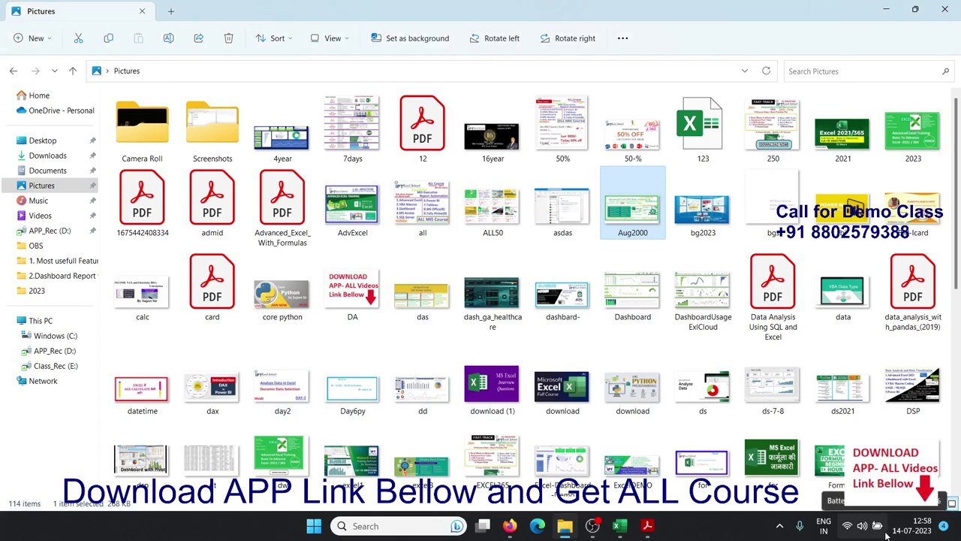
key("Return")
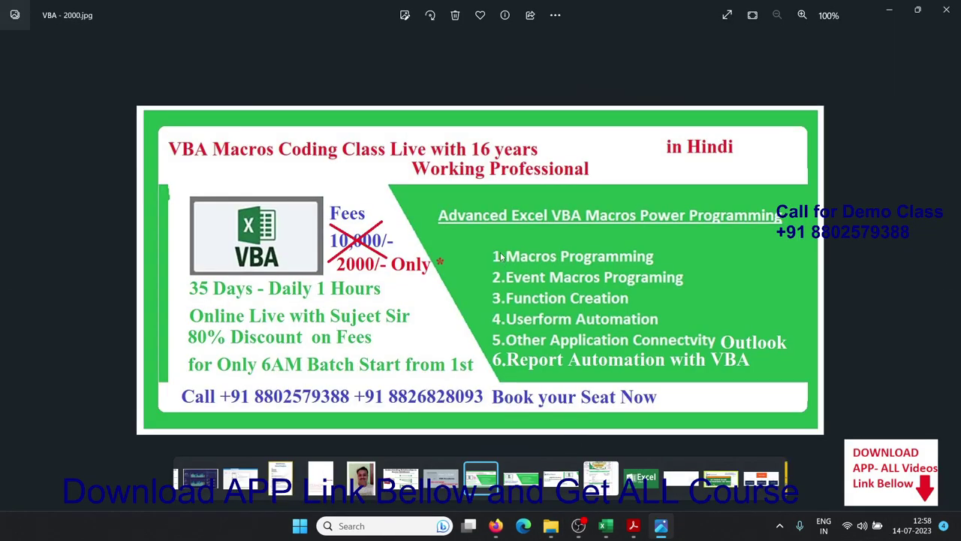